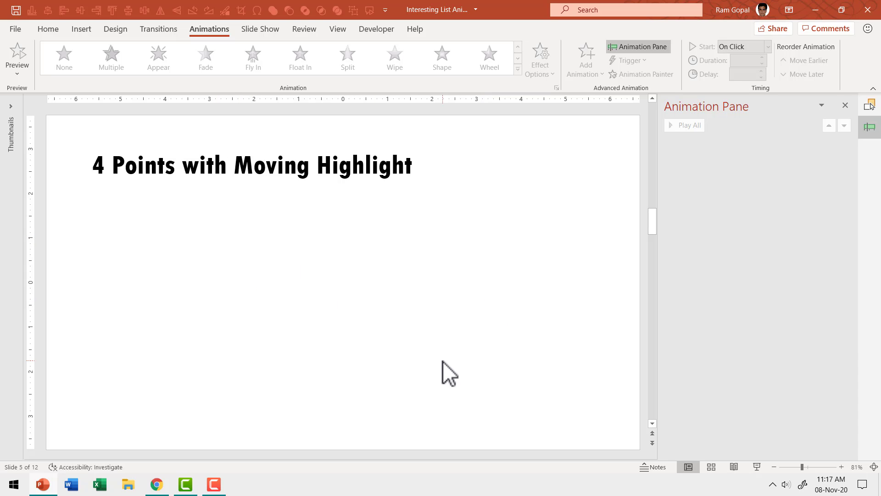
Draw a square Frame shape below the title
click(55, 32)
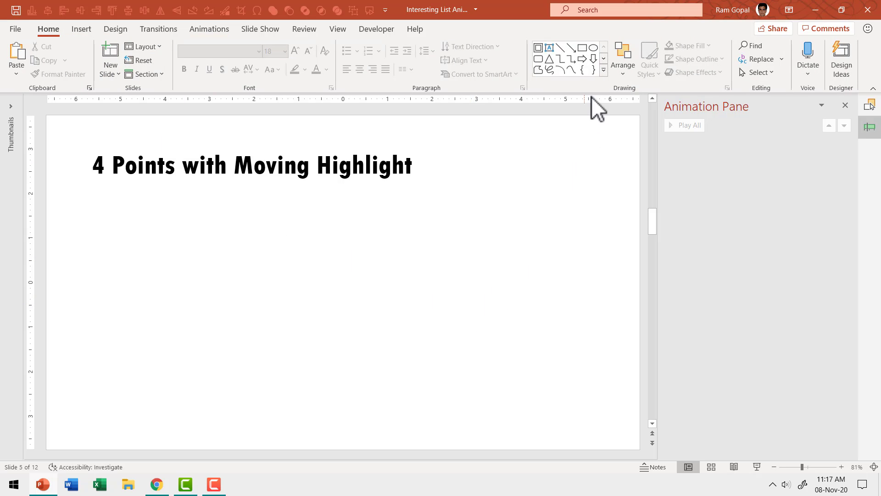
click(604, 70)
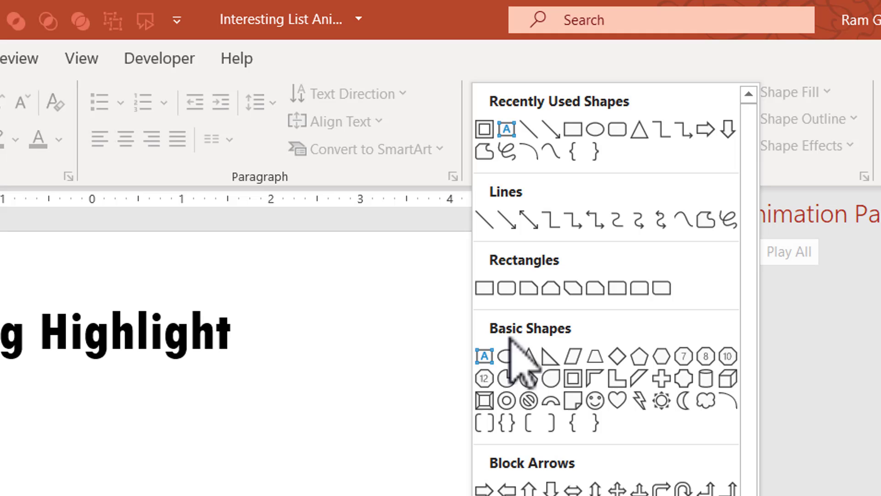
click(574, 381)
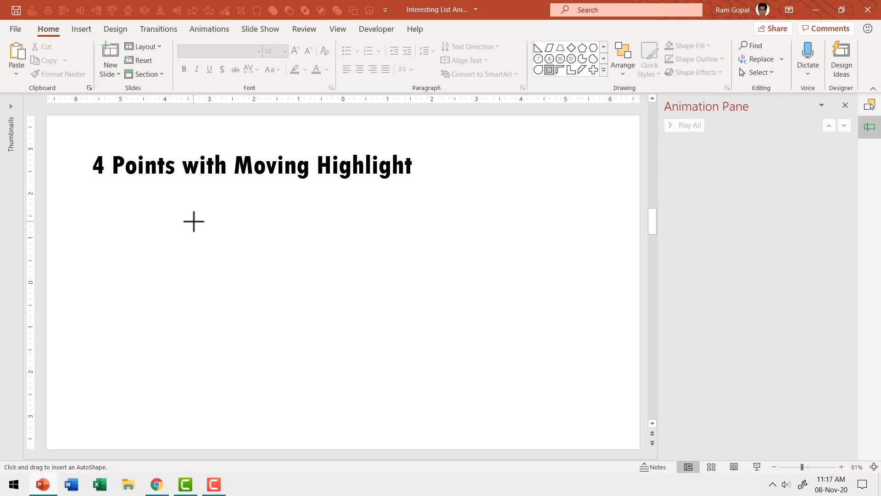
drag(194, 222, 245, 273)
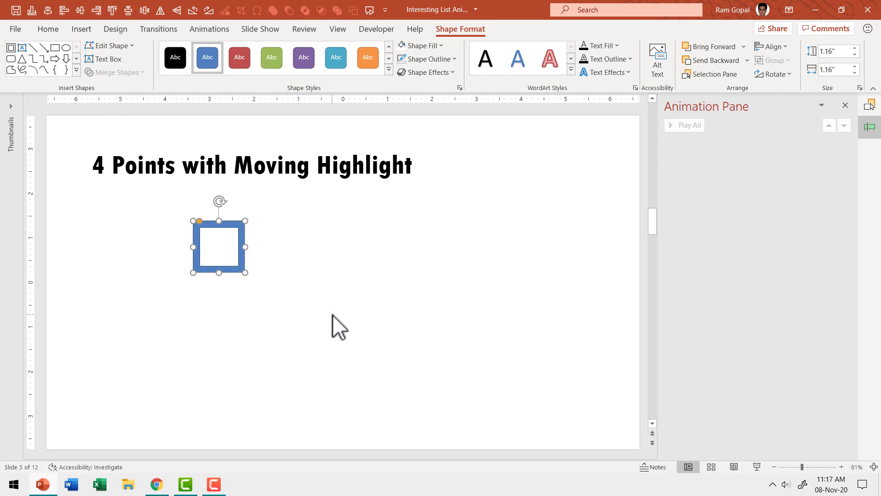
Give the frame an orange fill, no outline, and a Fade entrance animation
click(428, 58)
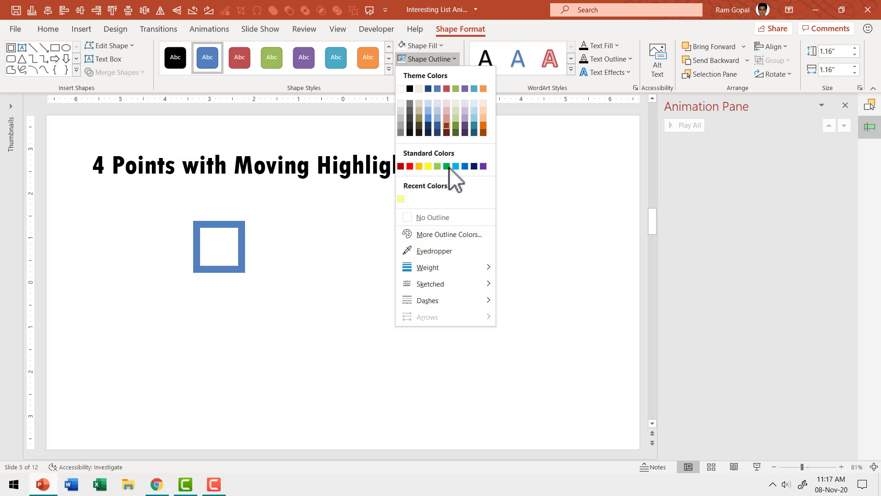
click(451, 219)
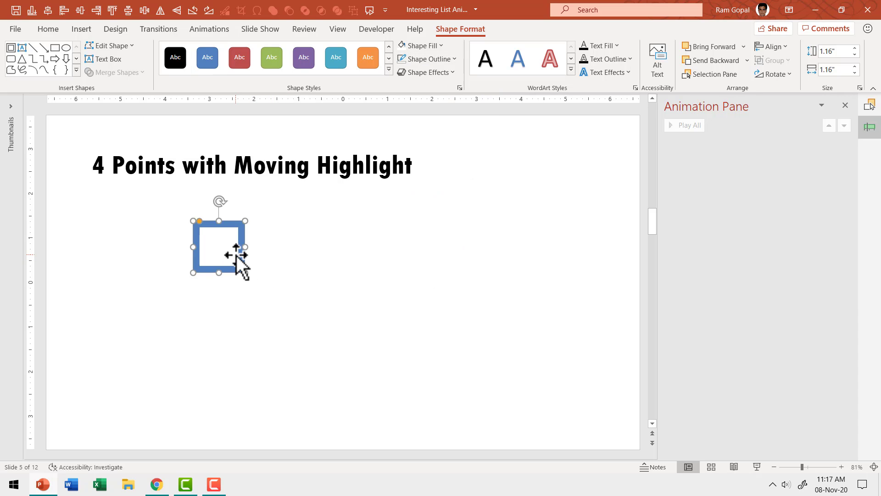
click(418, 44)
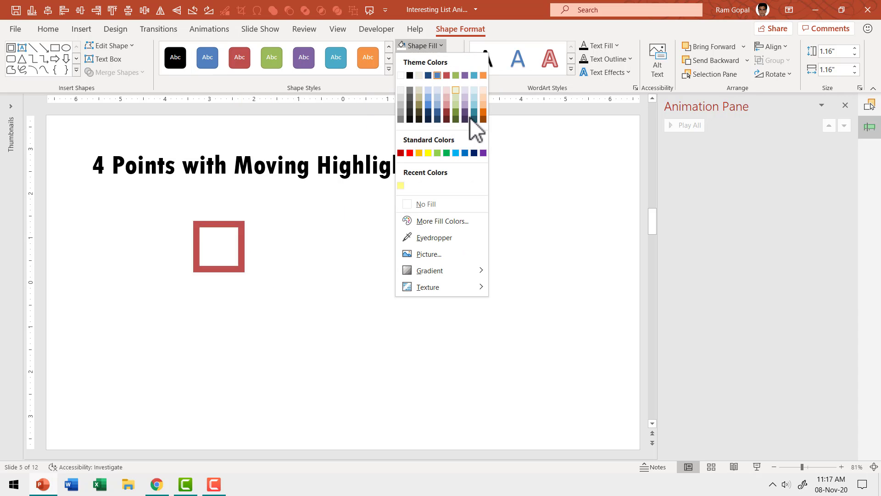
click(483, 113)
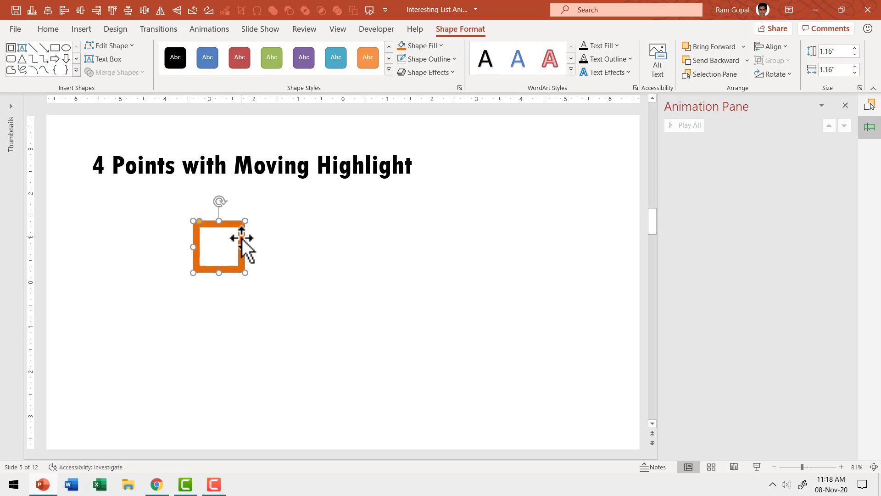
click(216, 30)
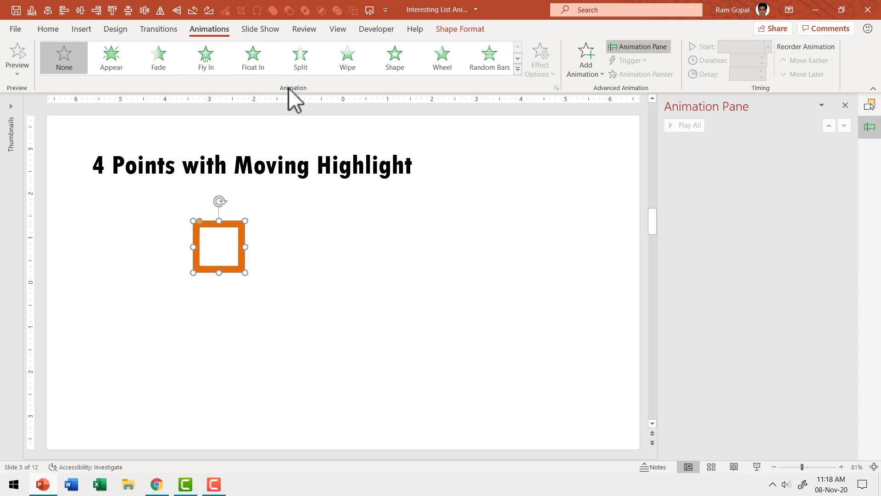
click(167, 65)
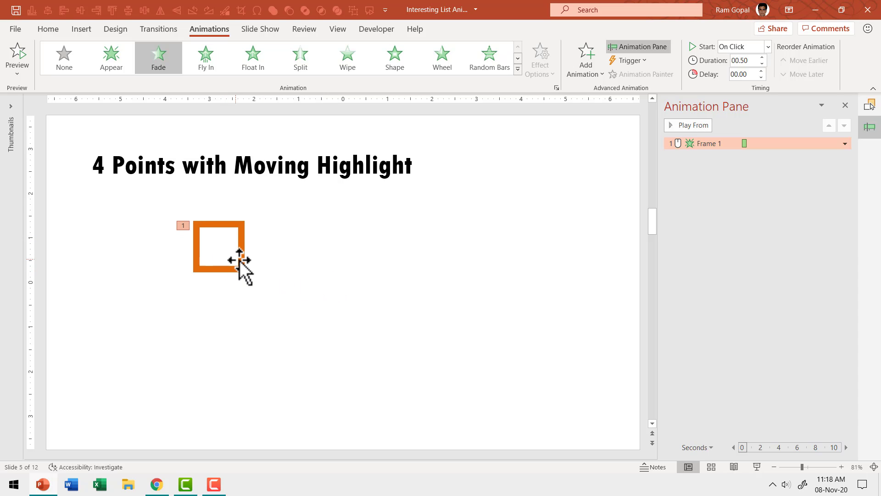
Insert a text box containing the number 1
click(47, 29)
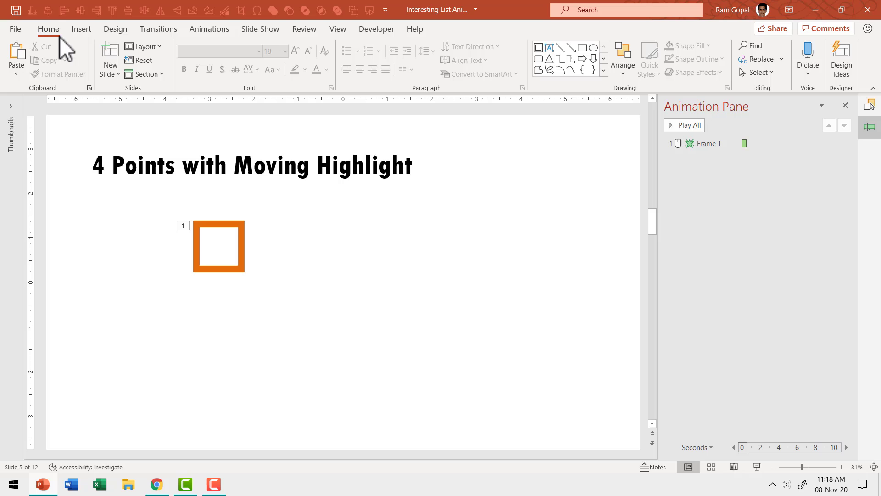
click(604, 70)
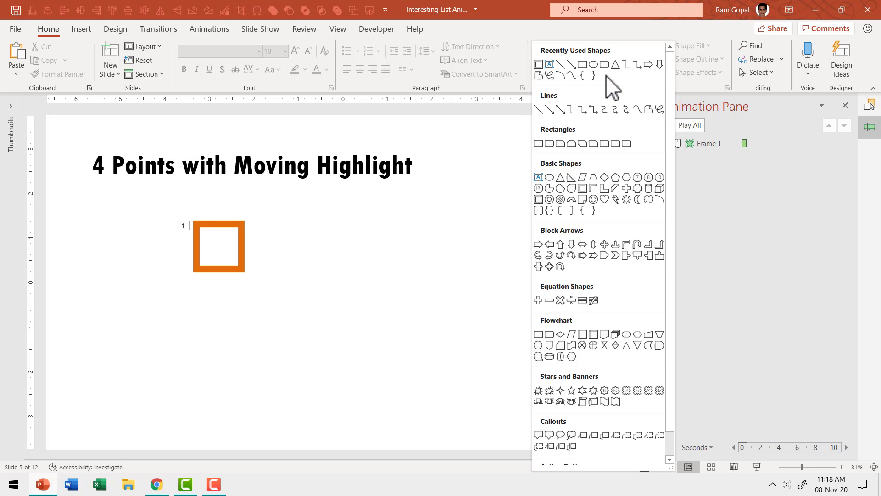
click(538, 177)
click(453, 236)
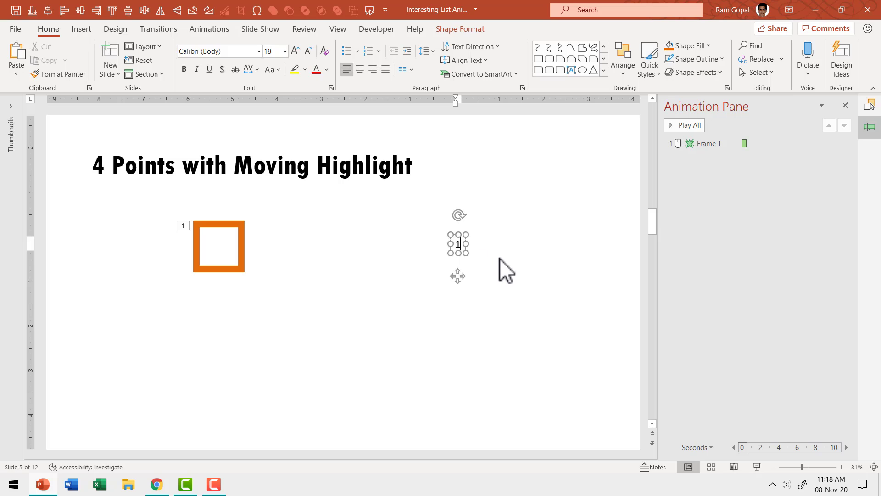
text(1)
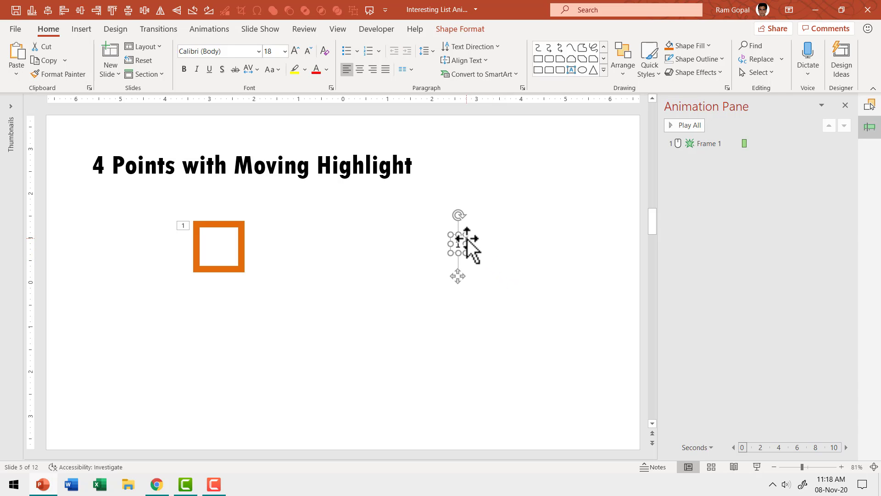
Set the 1 to Tw Cen MT Condensed Extra Bold at 44 and centre it in the frame
click(259, 51)
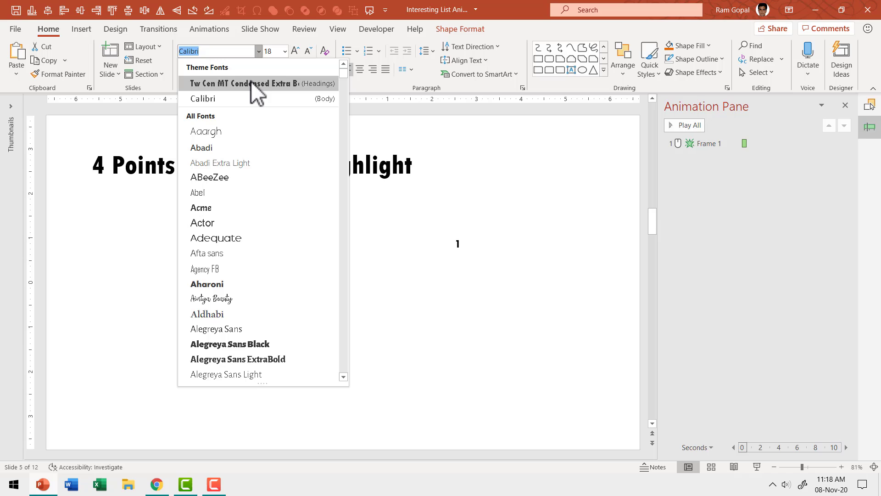
click(250, 81)
click(294, 51)
click(294, 50)
click(295, 50)
click(295, 51)
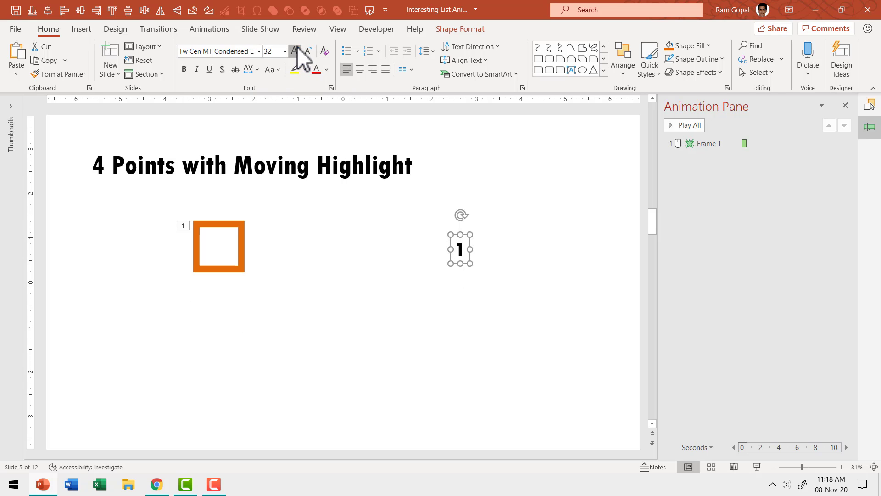
click(295, 51)
click(295, 51)
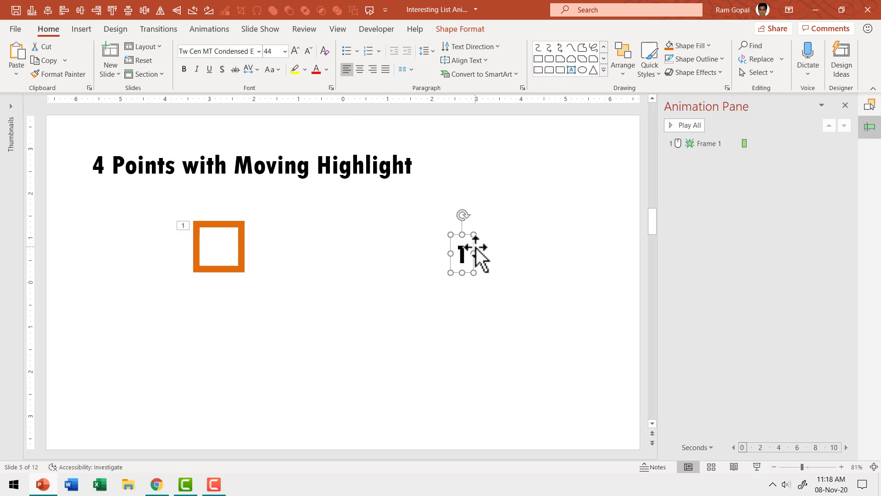
drag(476, 252, 232, 245)
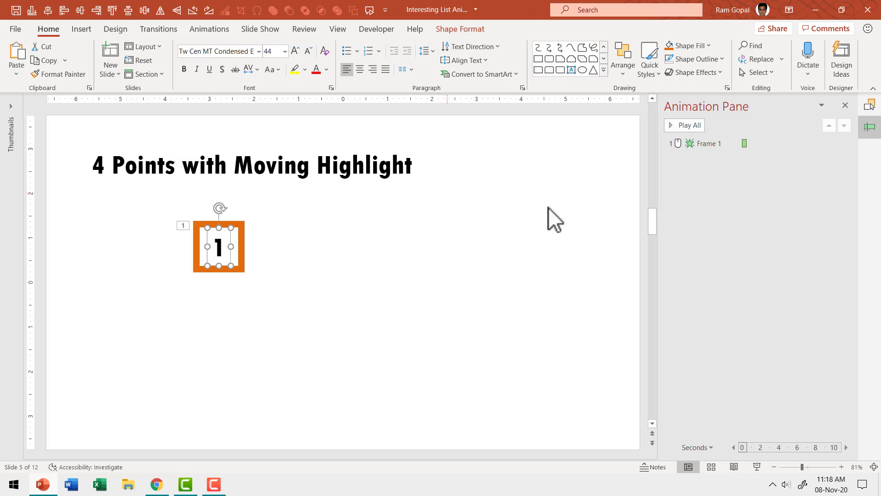
Give the number a Fade animation starting After Previous
click(216, 31)
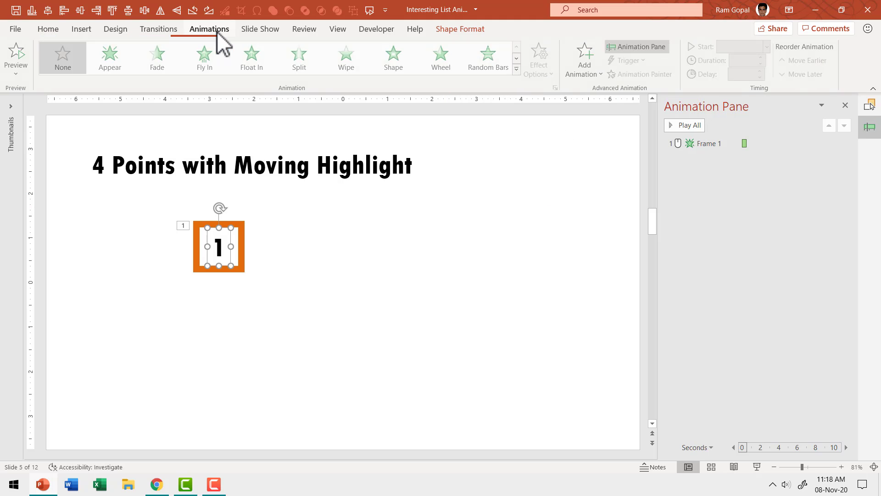
click(170, 66)
click(743, 46)
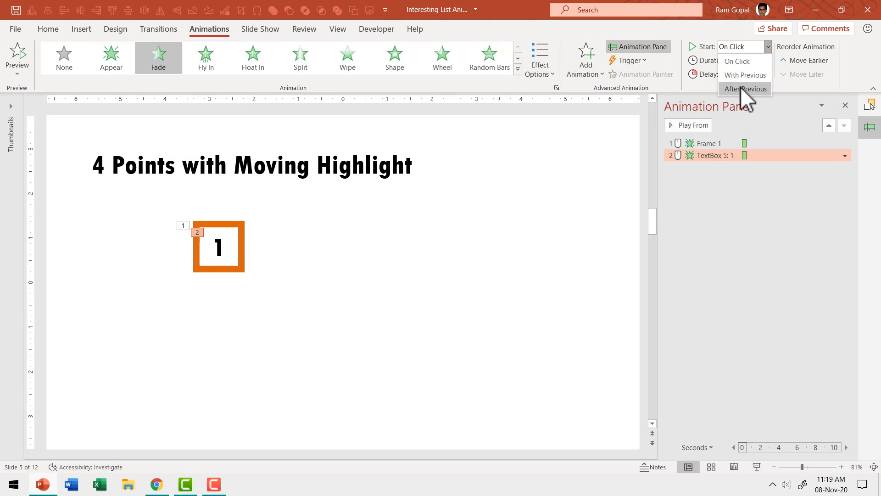
click(739, 87)
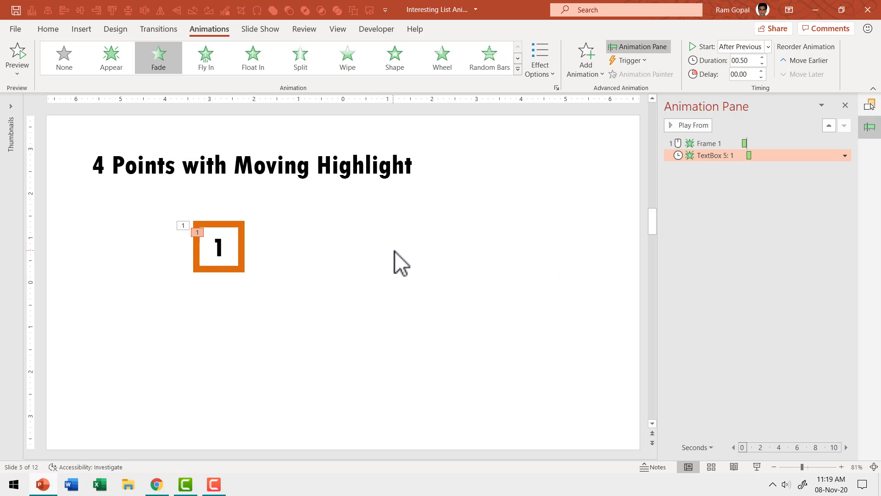
click(50, 29)
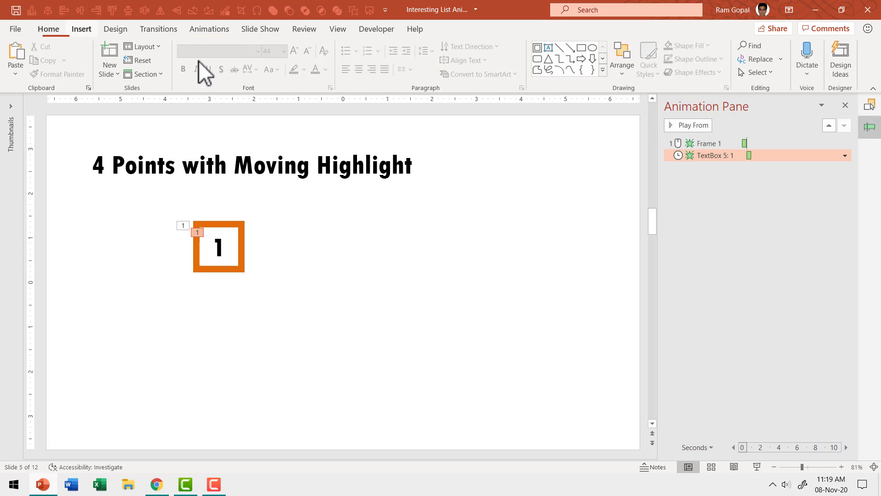
Add a slightly enlarged 'Your text here' text box beside the number 1 frame
click(549, 48)
click(370, 247)
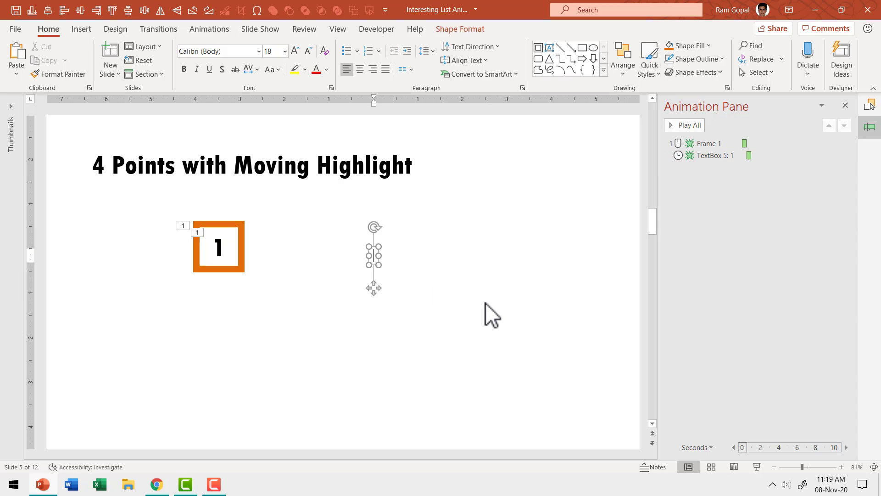
text(Your text)
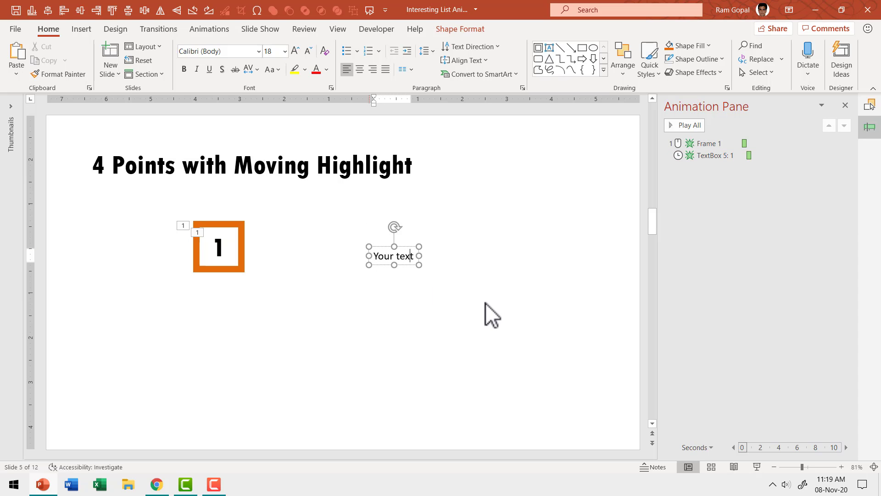
text( here)
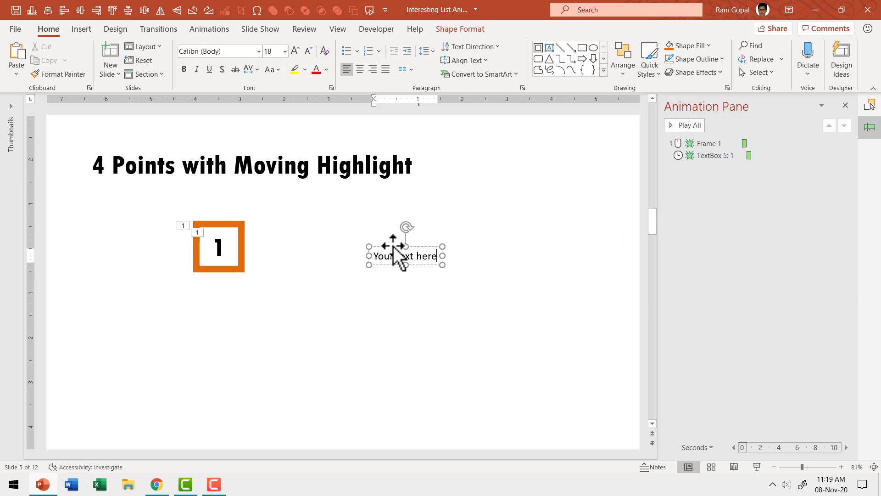
key(Escape)
click(296, 49)
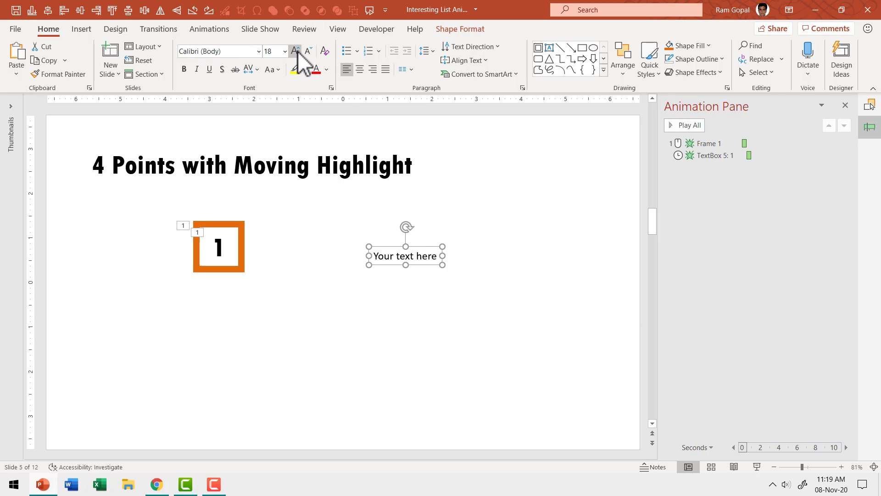
drag(396, 247, 274, 238)
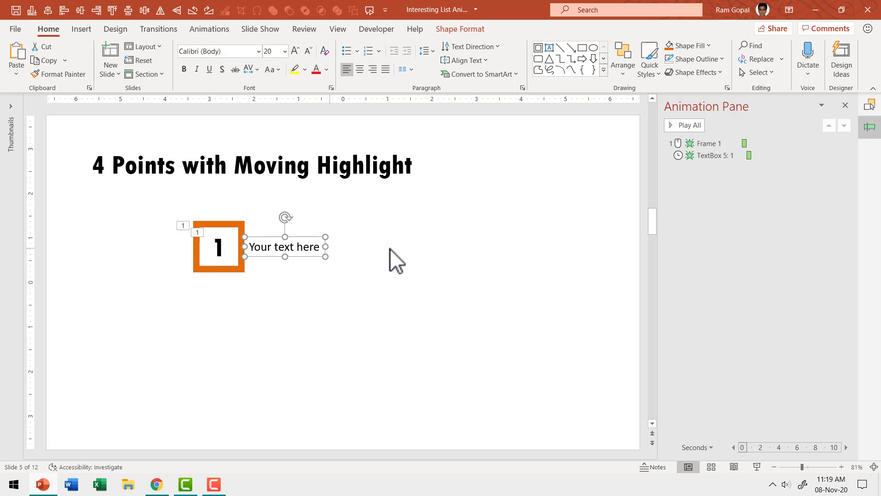
Apply a Wipe From Left starting After Previous, then preview the slide show
click(208, 29)
click(348, 58)
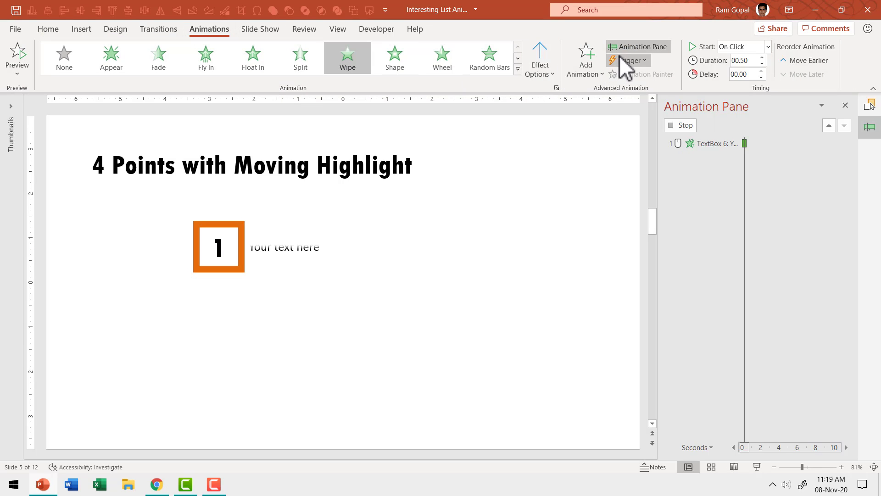
click(540, 60)
click(569, 141)
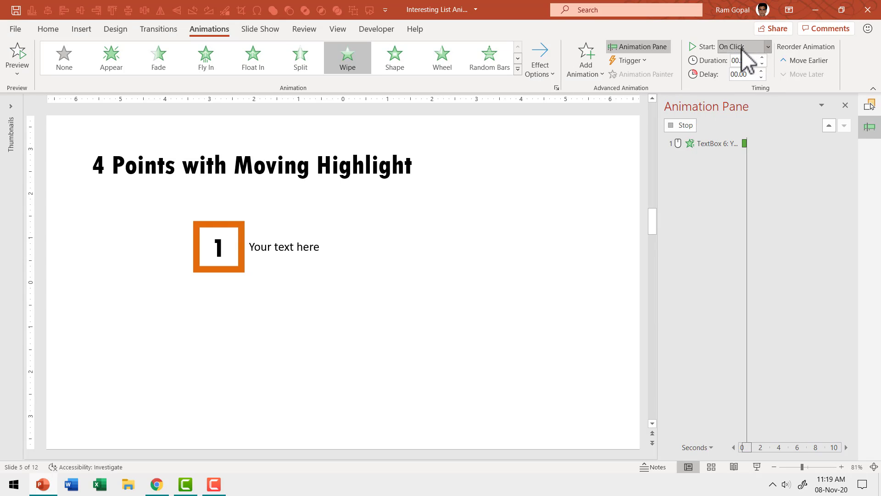
click(746, 50)
click(742, 90)
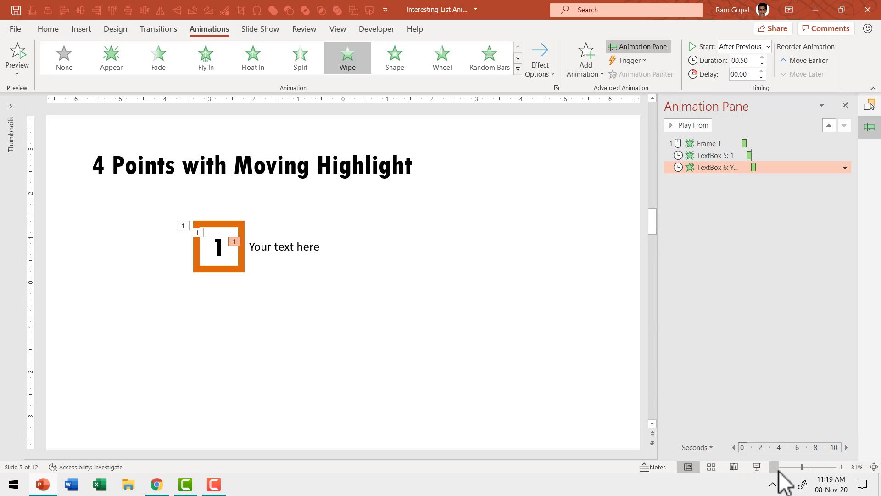
click(756, 466)
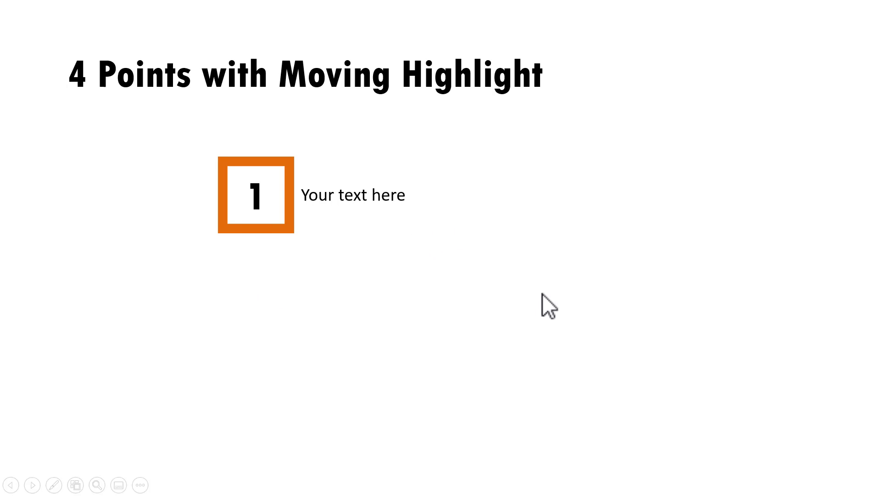
key(Escape)
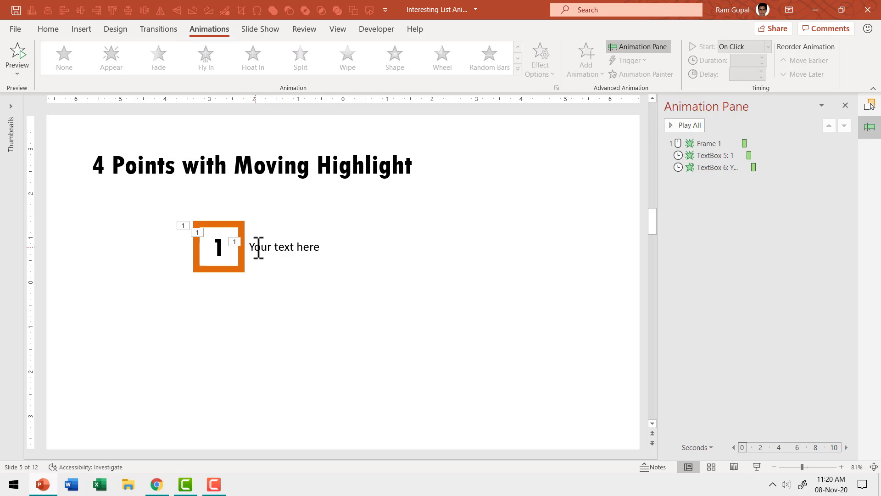
Add a Half Spin emphasis to the orange frame and preview it in Slide Show
click(242, 225)
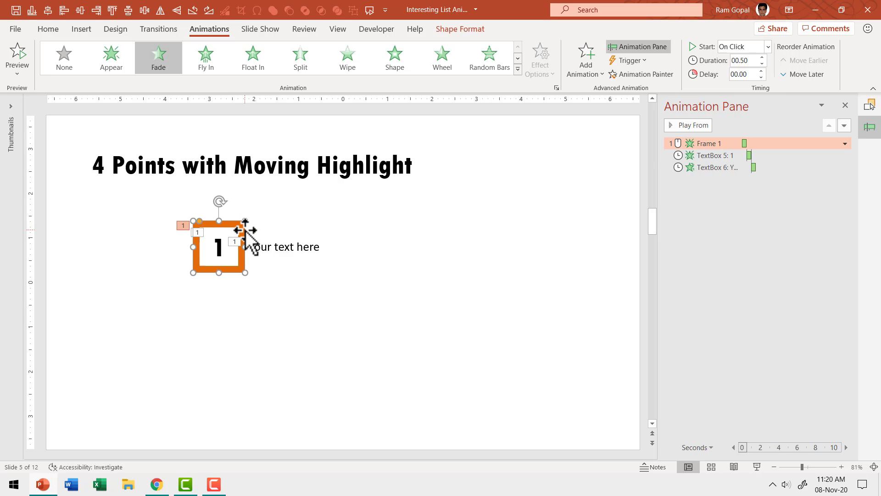
click(586, 67)
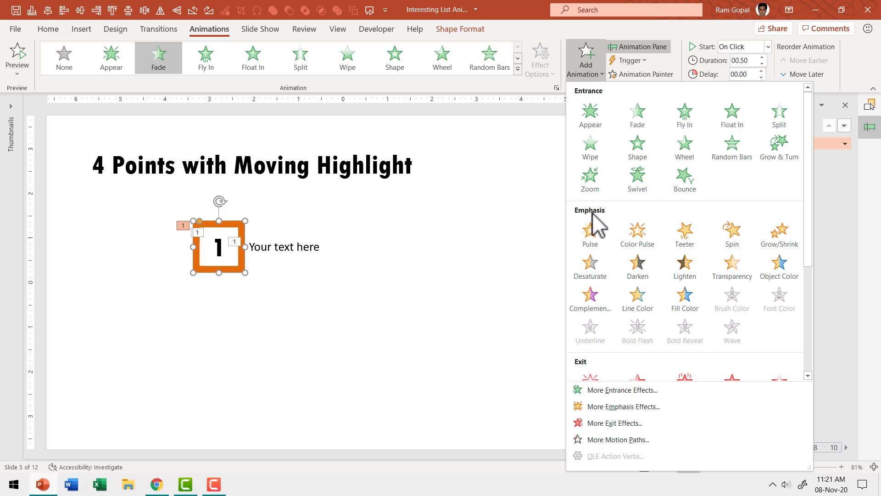
click(734, 238)
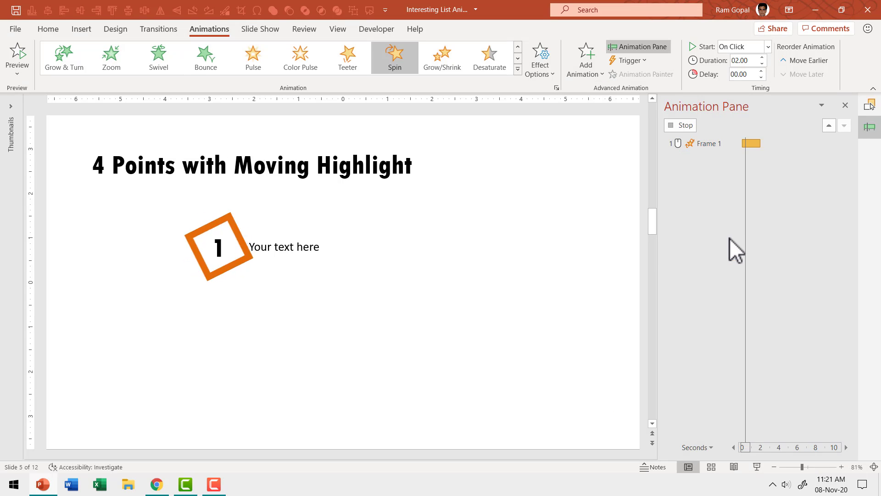
click(547, 68)
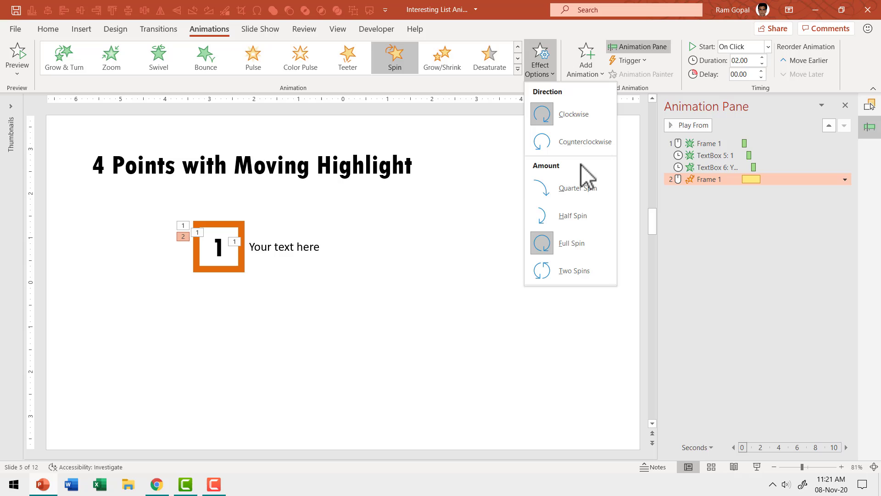
click(574, 218)
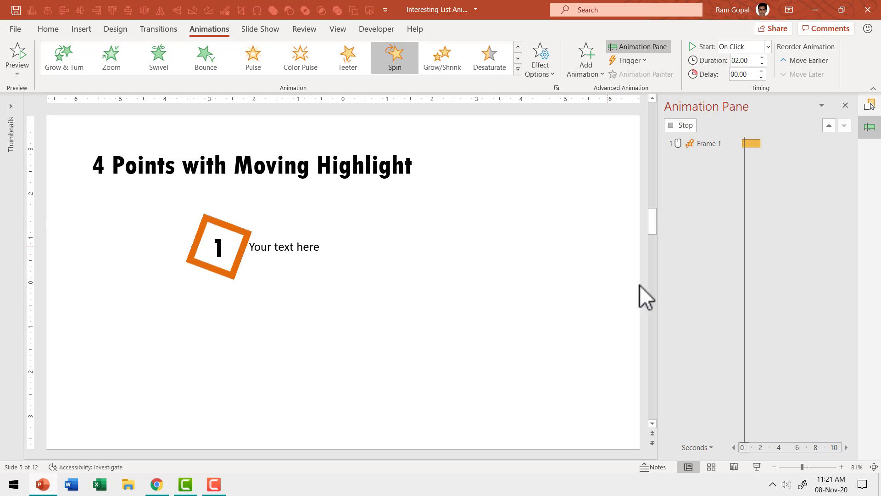
click(758, 467)
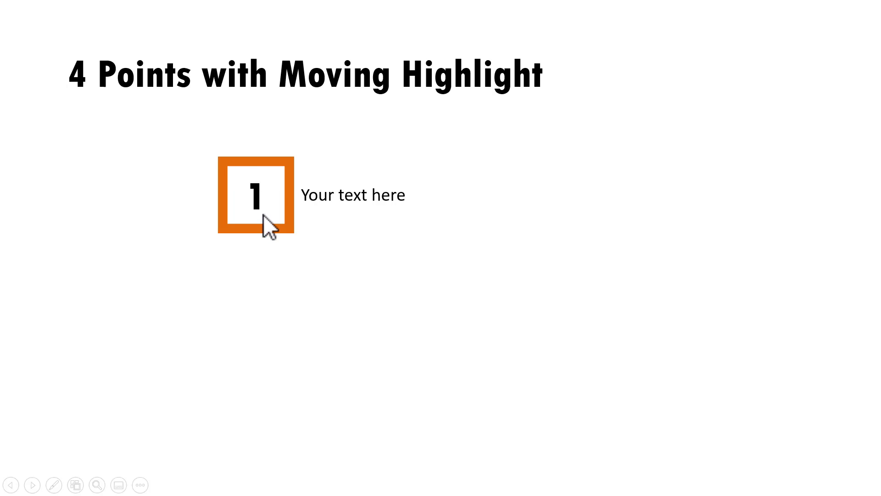
key(Escape)
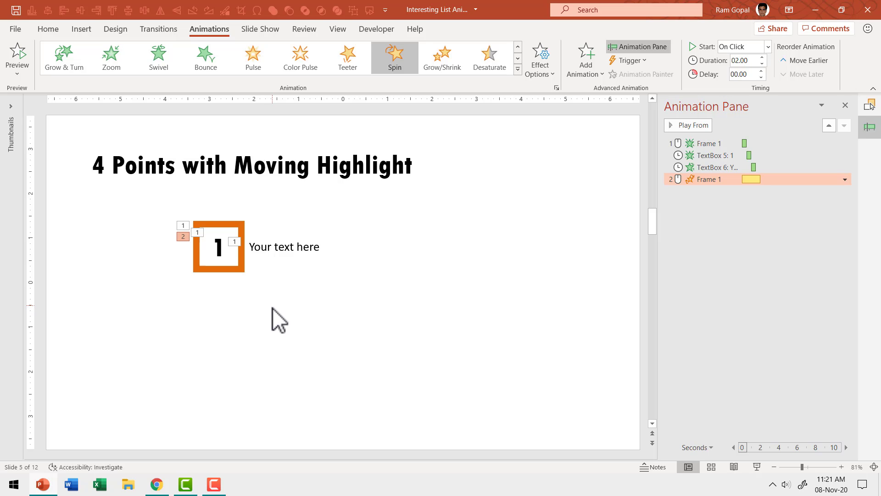
Place a copy of the orange frame to the right
click(380, 343)
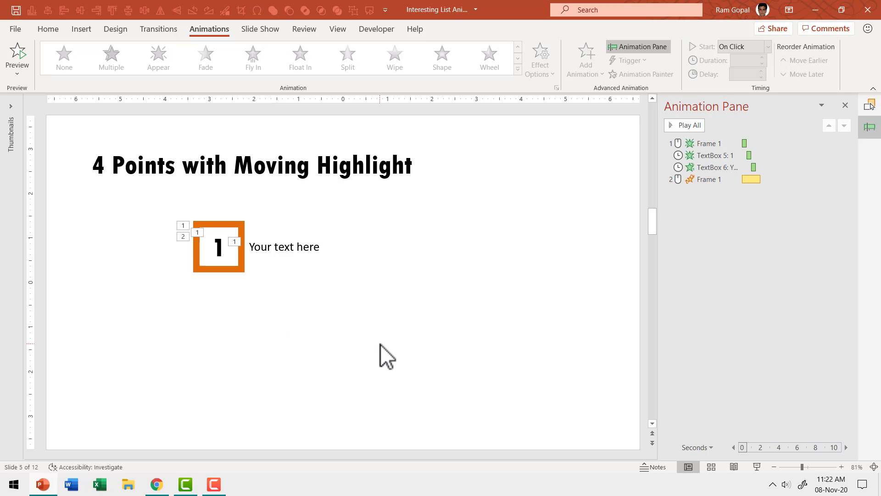
click(226, 222)
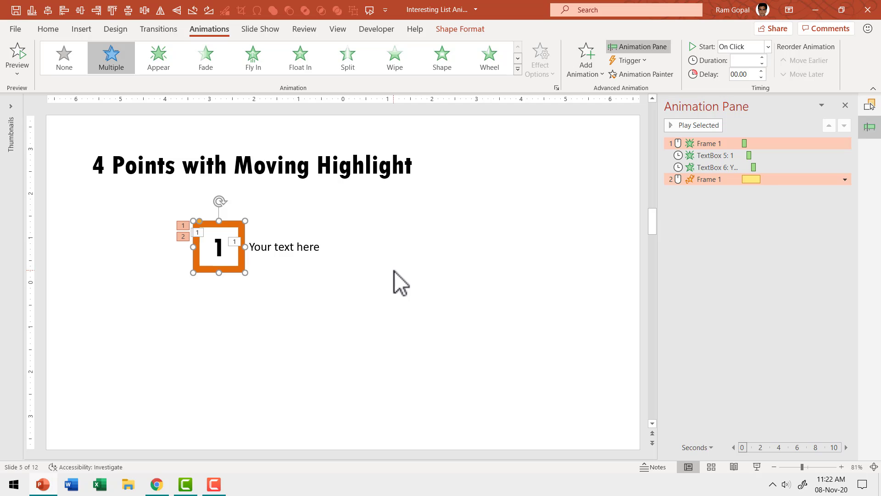
key(ctrl+d)
drag(244, 224, 524, 212)
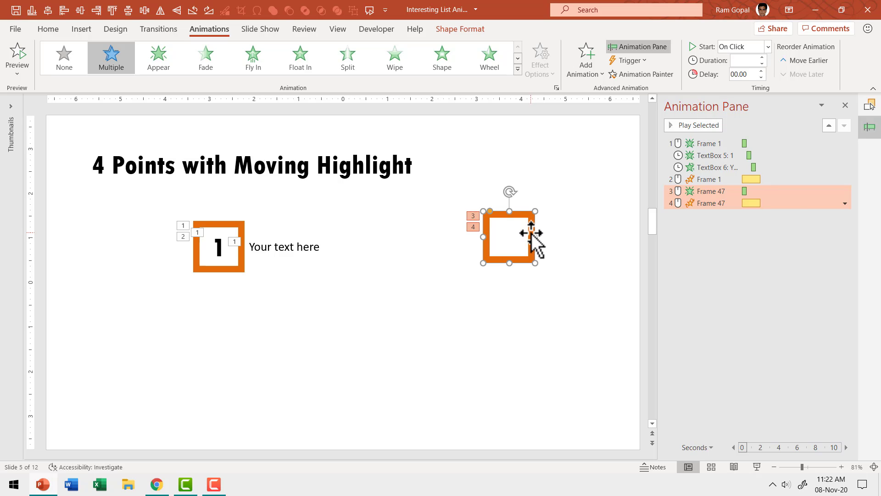
Delete the numbered frame's spin and the copy's two animations from the Animation Pane
click(712, 179)
shift+click(714, 191)
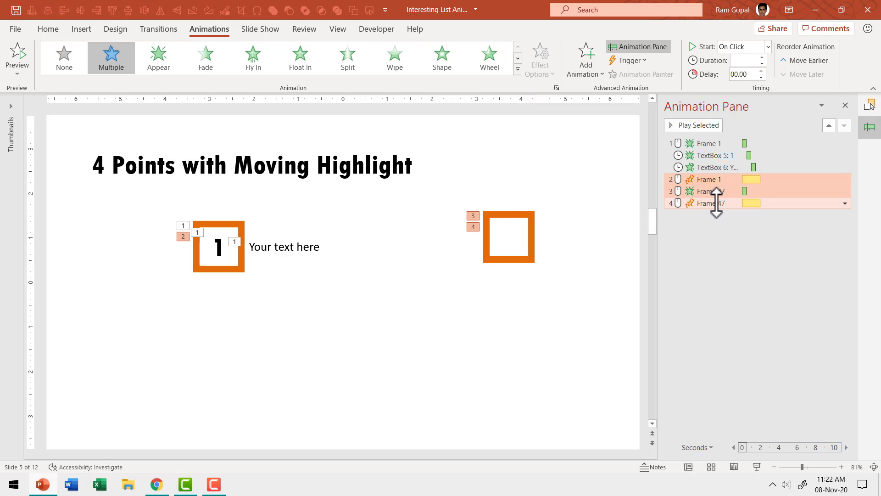
shift+click(716, 203)
key(Delete)
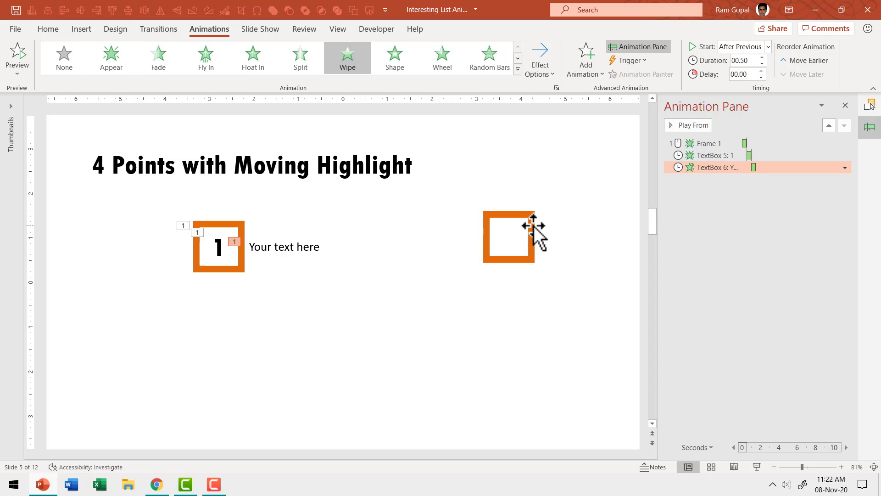
Make a second frame copy offset diagonally down-right of the first
click(533, 229)
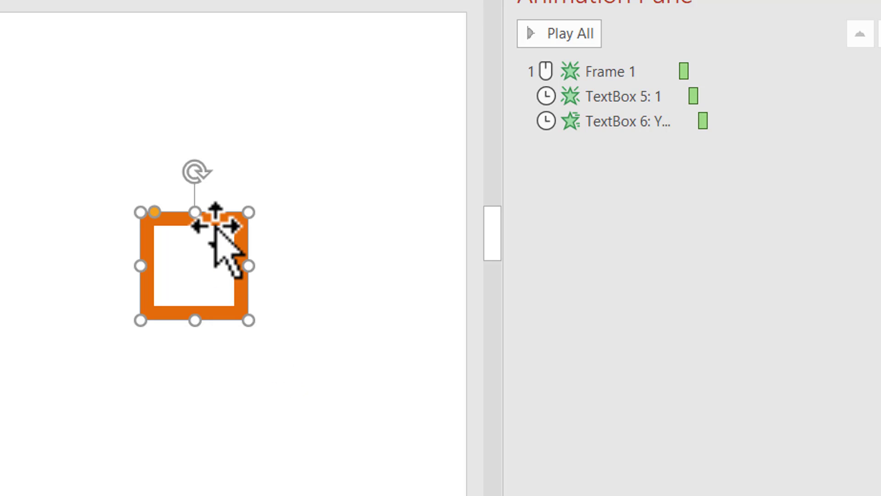
click(240, 240)
drag(240, 240, 330, 326)
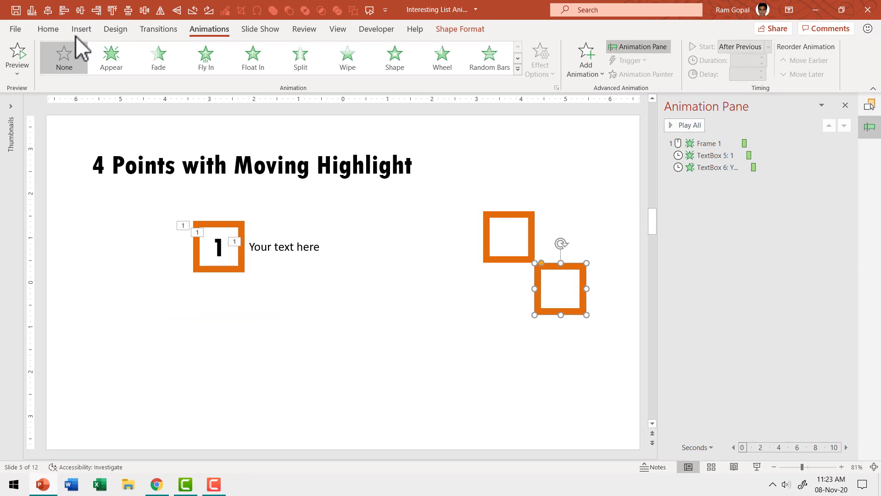
Fill the lower copy blue and group it with the orange frame beside it
click(50, 29)
click(694, 47)
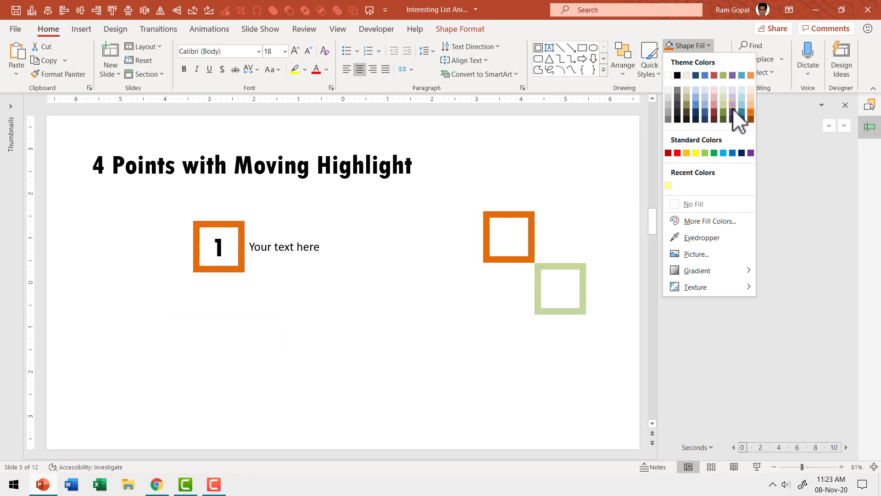
click(743, 112)
drag(619, 340, 448, 174)
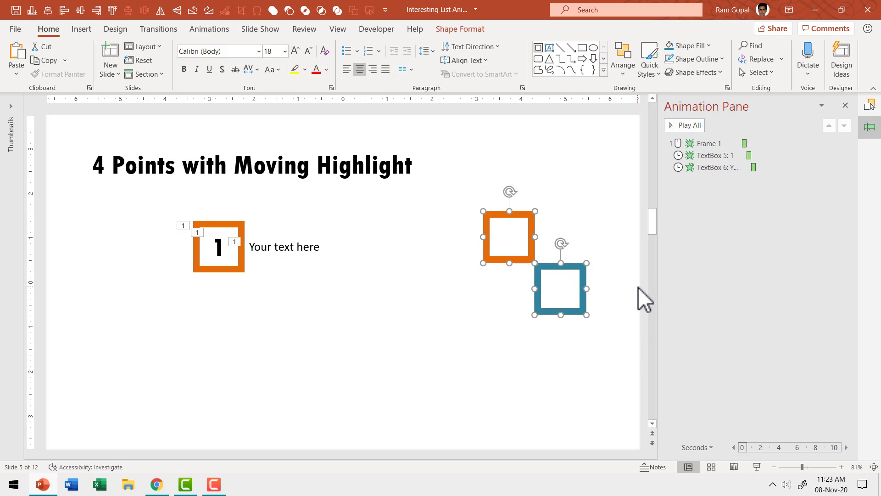
key(ctrl+g)
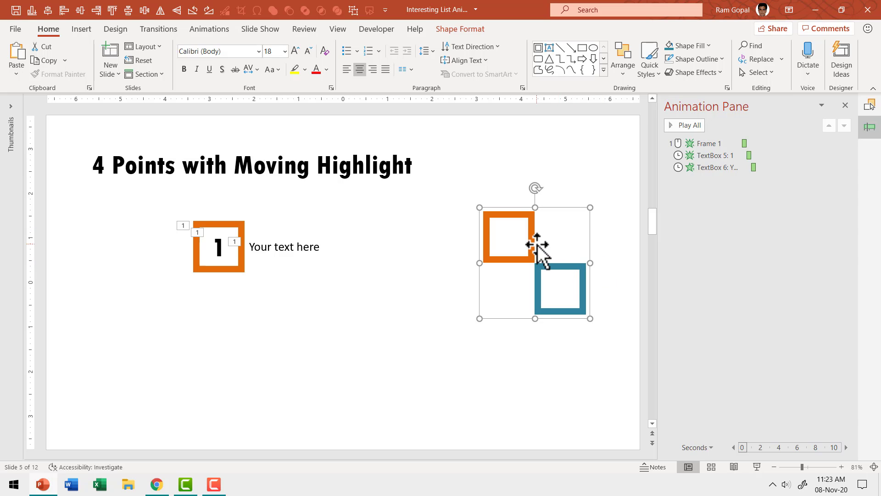
Give the two-frame group a Spin emphasis set to Half Spin
click(211, 27)
click(580, 61)
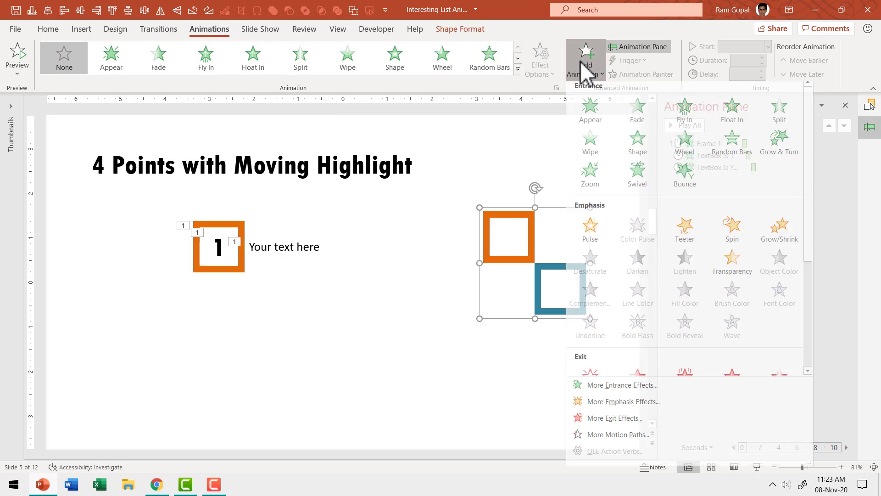
click(739, 235)
click(539, 62)
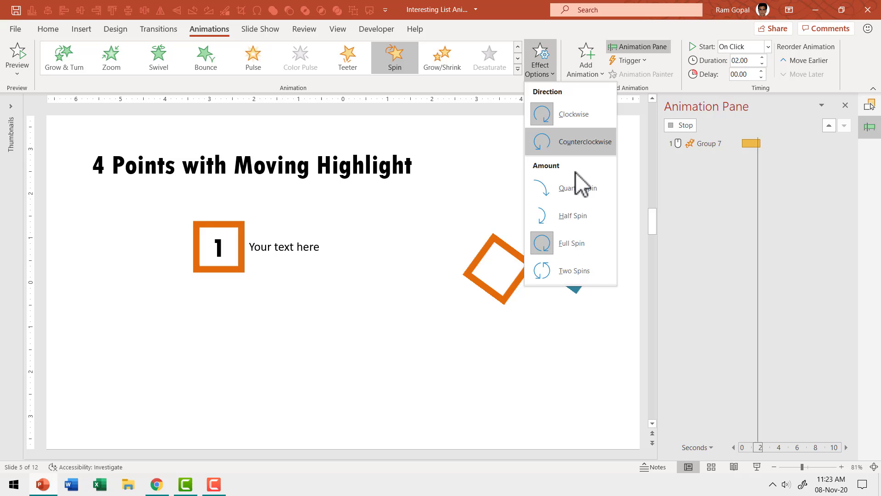
click(577, 212)
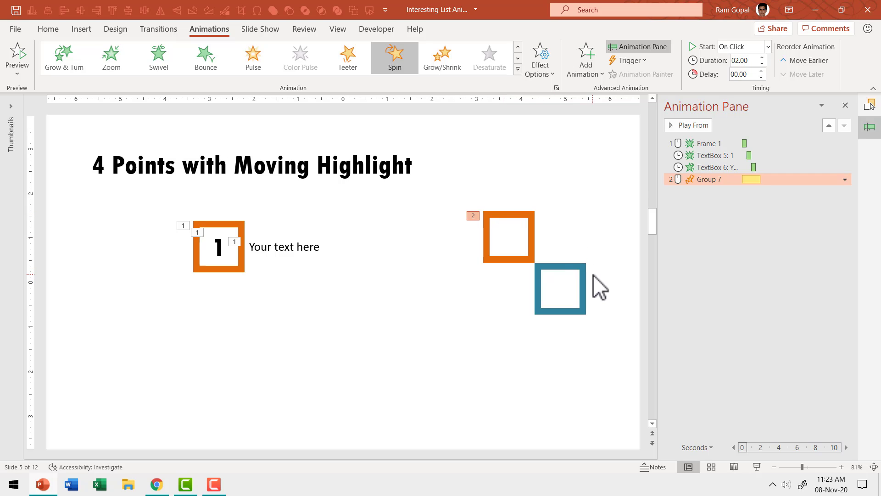
click(531, 242)
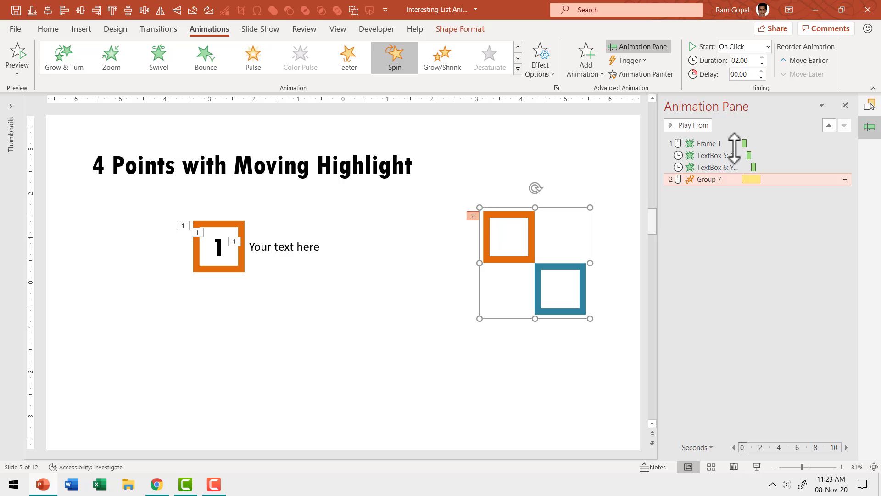
Preview the group's spin, then set the blue square inside it to No Fill
click(687, 127)
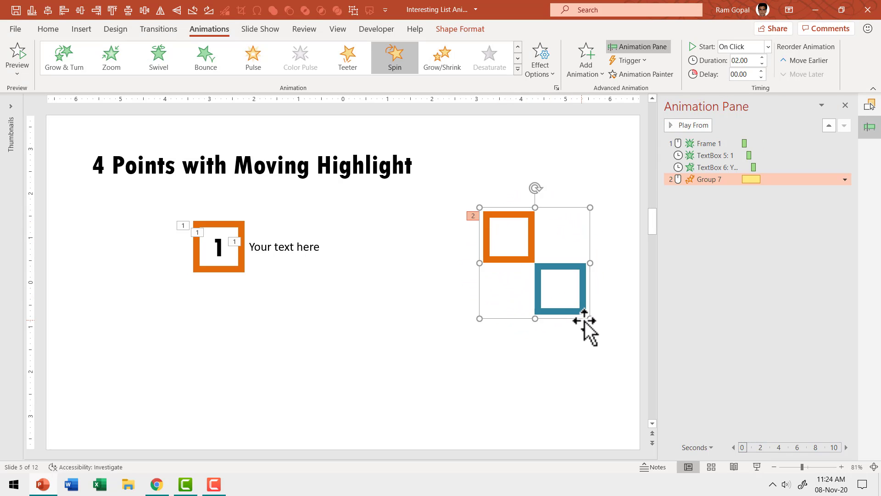
click(563, 268)
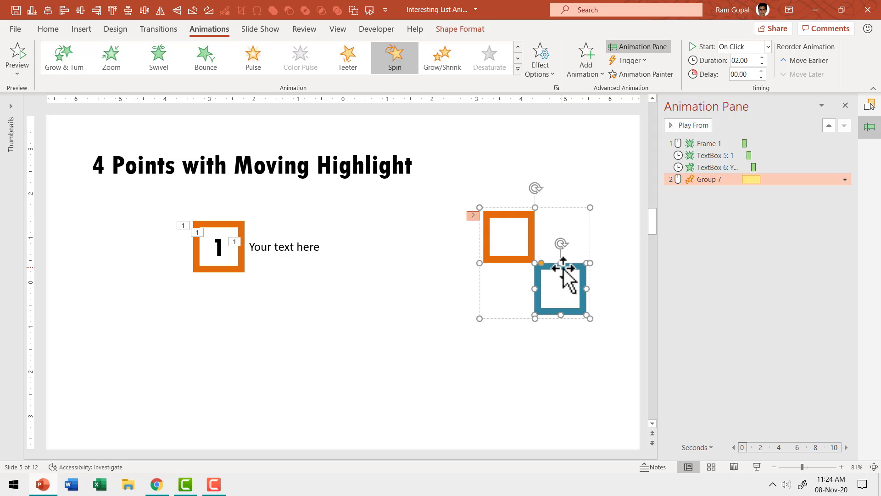
click(50, 30)
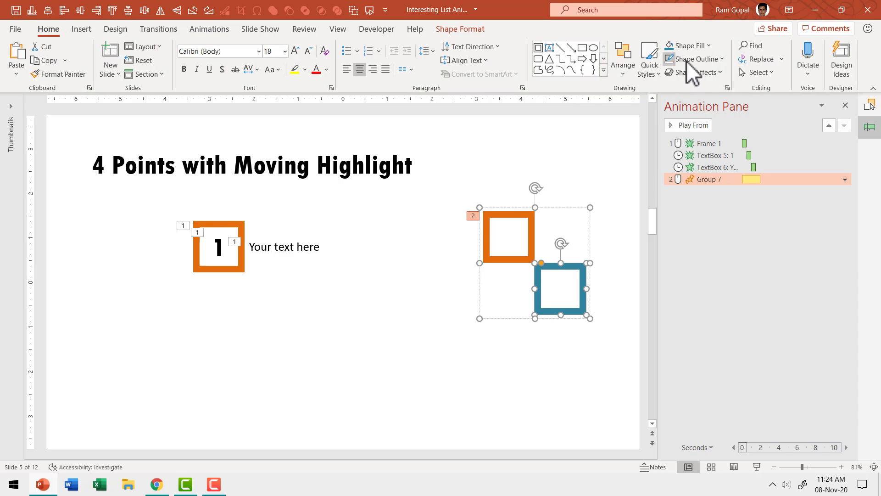
click(694, 48)
click(698, 205)
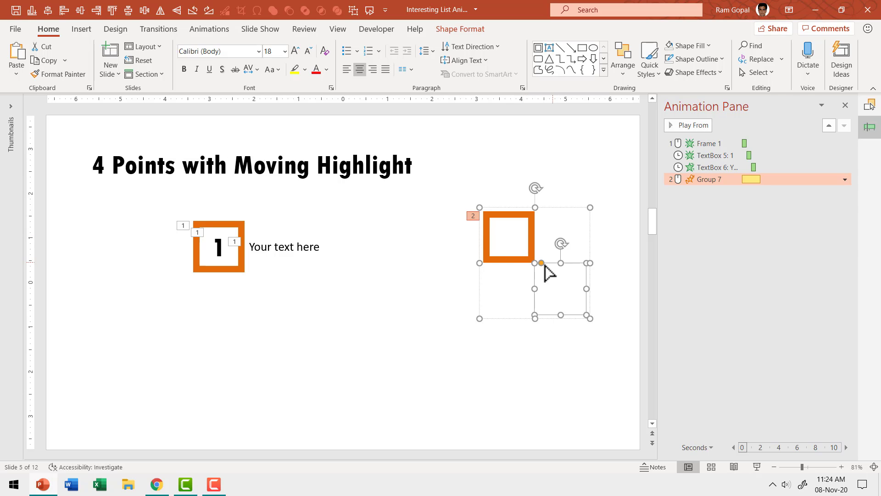
click(618, 263)
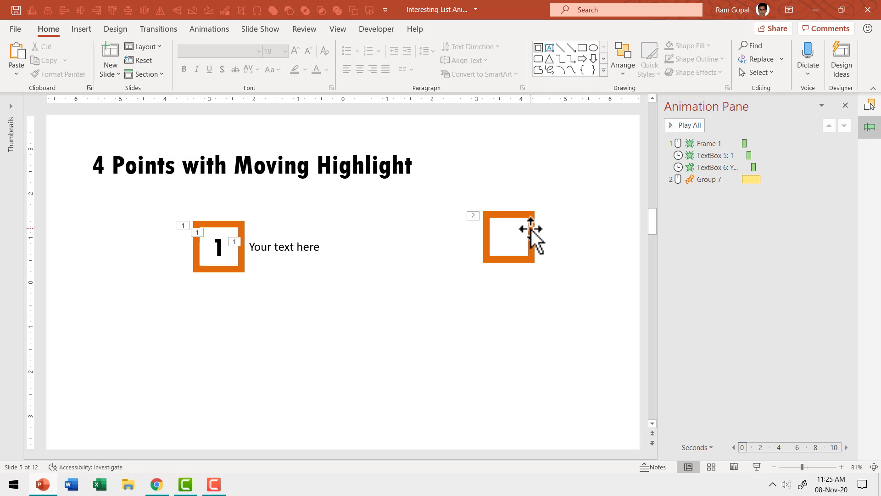
Move the highlight frame group onto box 1
click(532, 224)
drag(546, 209, 257, 217)
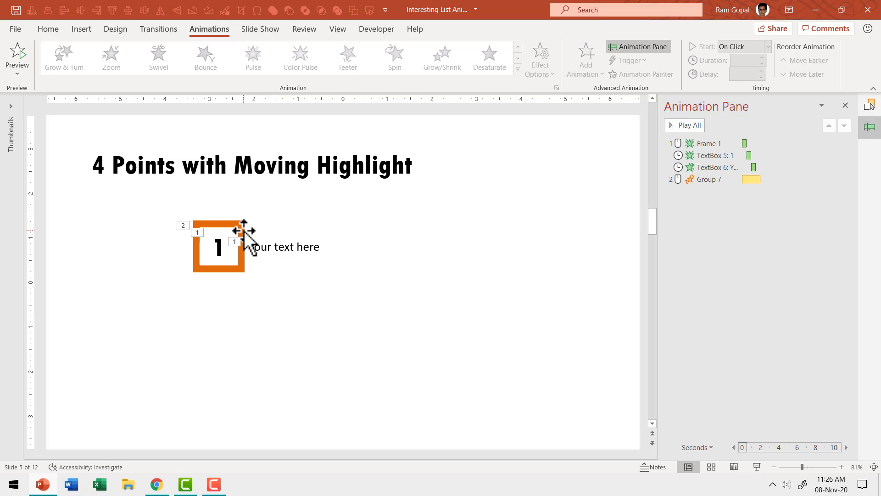
click(242, 236)
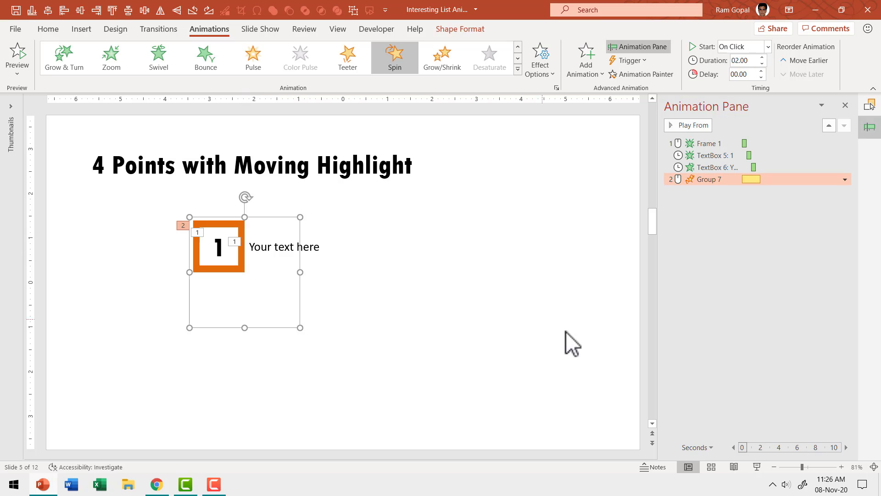
Add an Appear entrance placed right after Frame 1, starting After Previous, and play the slide show
click(586, 73)
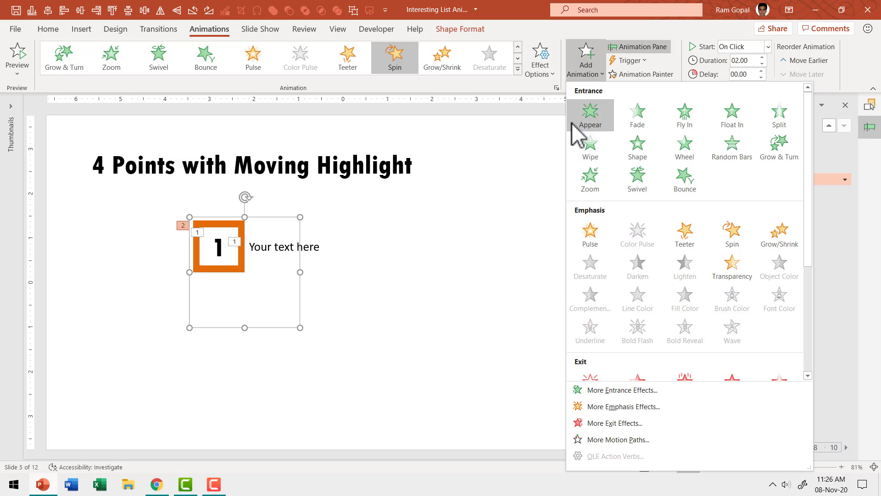
click(597, 126)
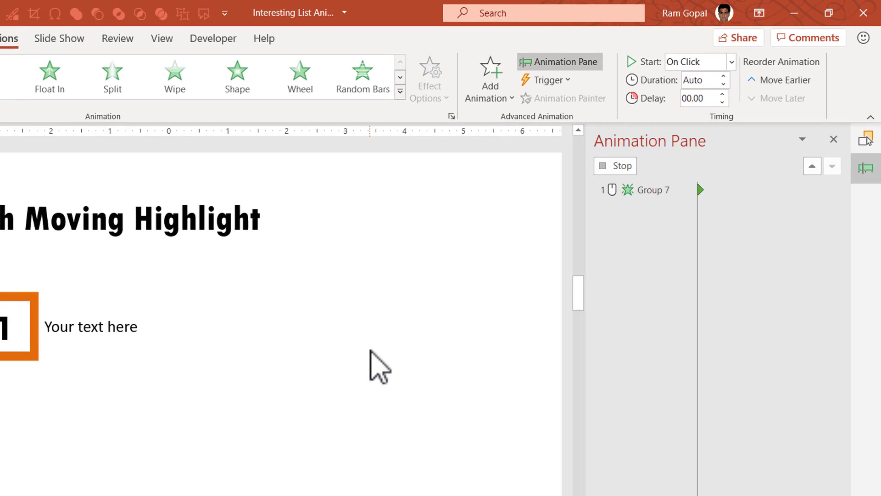
drag(549, 363, 597, 270)
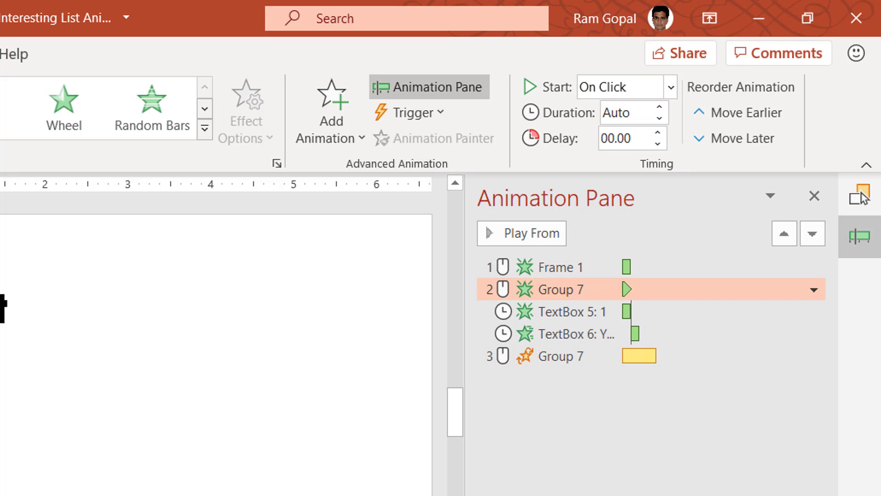
click(607, 86)
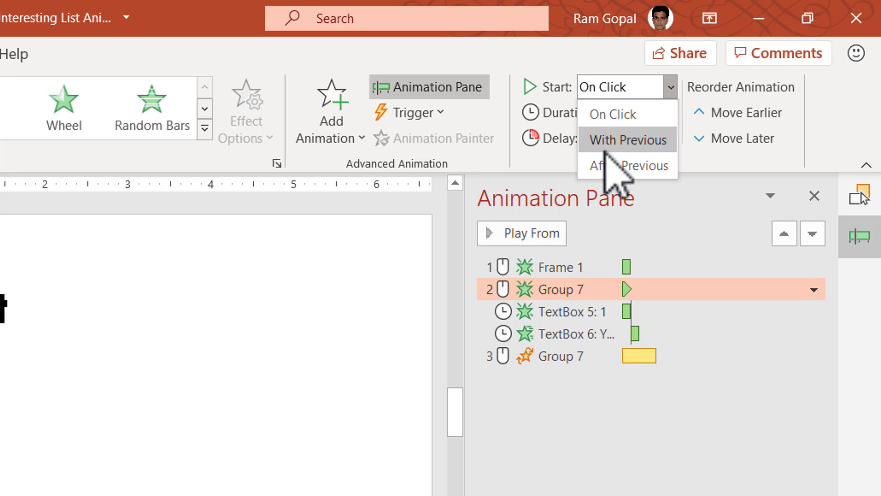
click(611, 165)
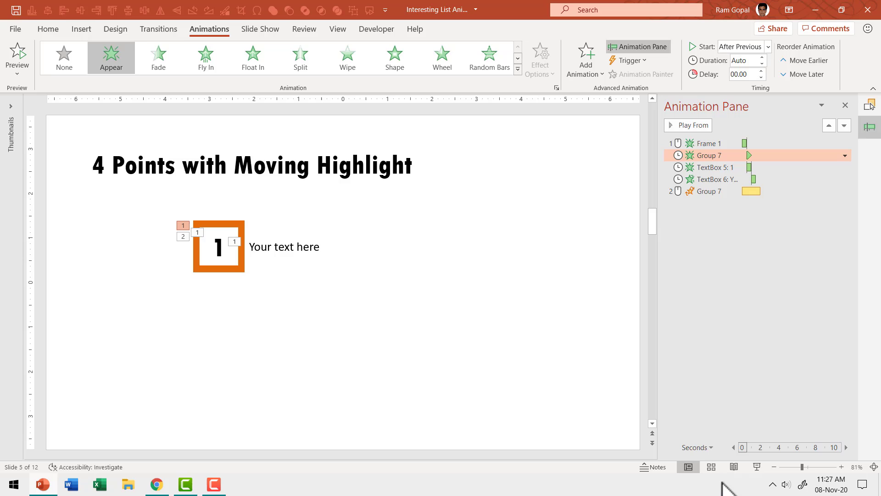
click(757, 467)
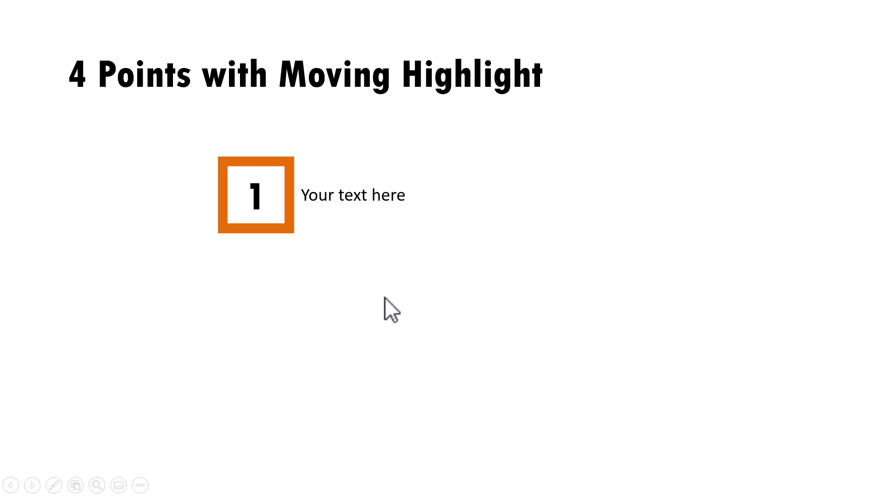
click(453, 278)
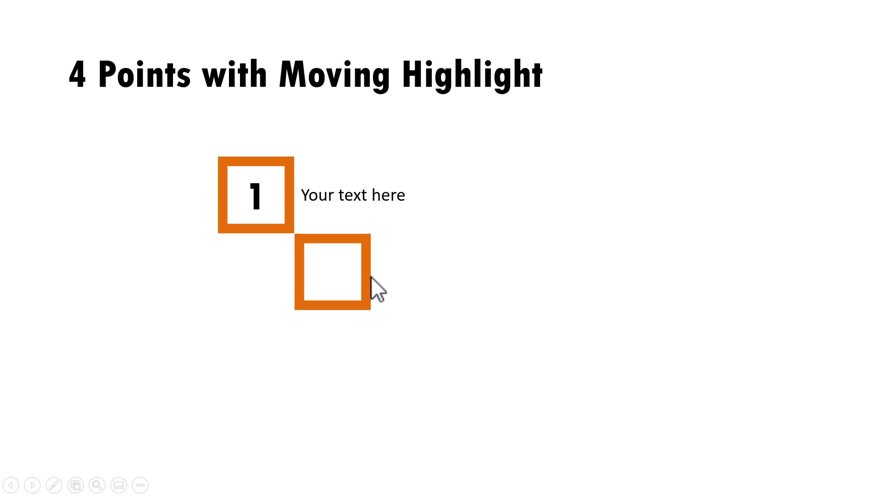
key(Escape)
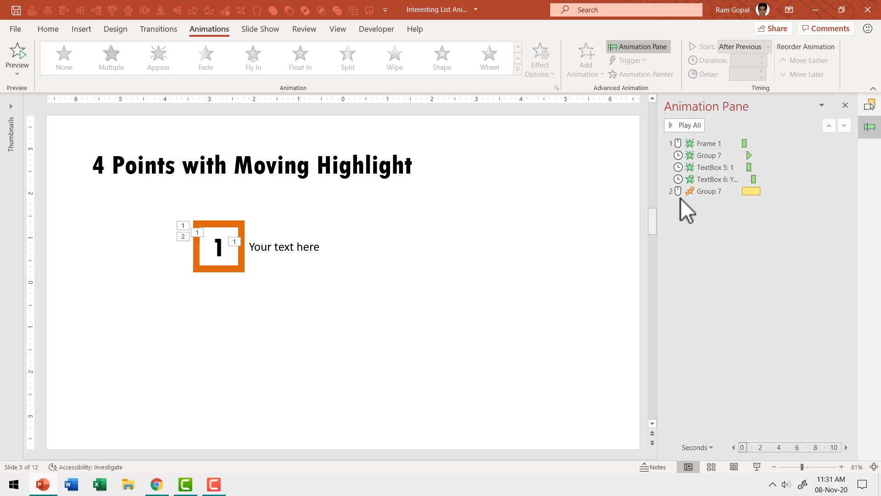
Lower the Group 7 spin duration from 2 seconds to 00.50
click(706, 191)
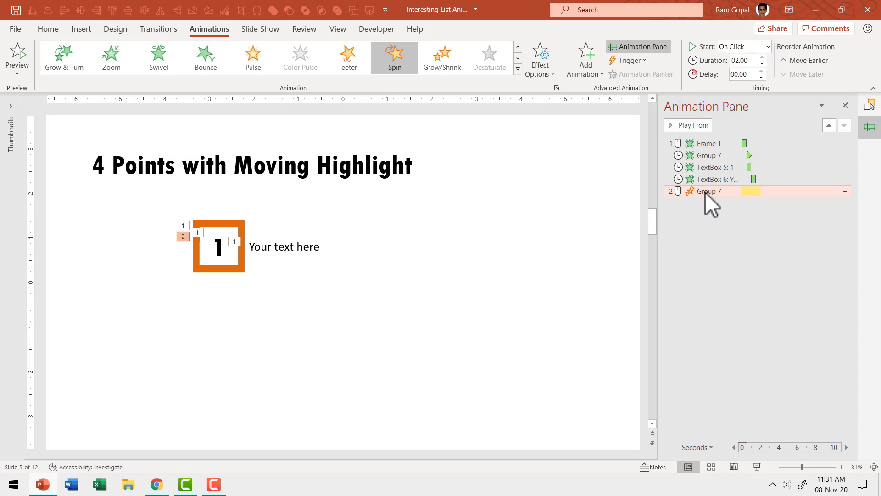
click(760, 64)
click(761, 64)
click(761, 65)
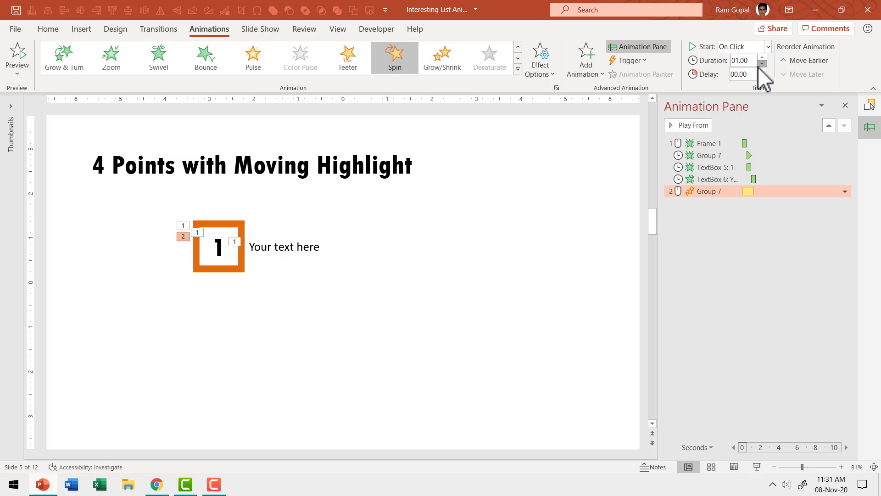
click(760, 65)
click(761, 63)
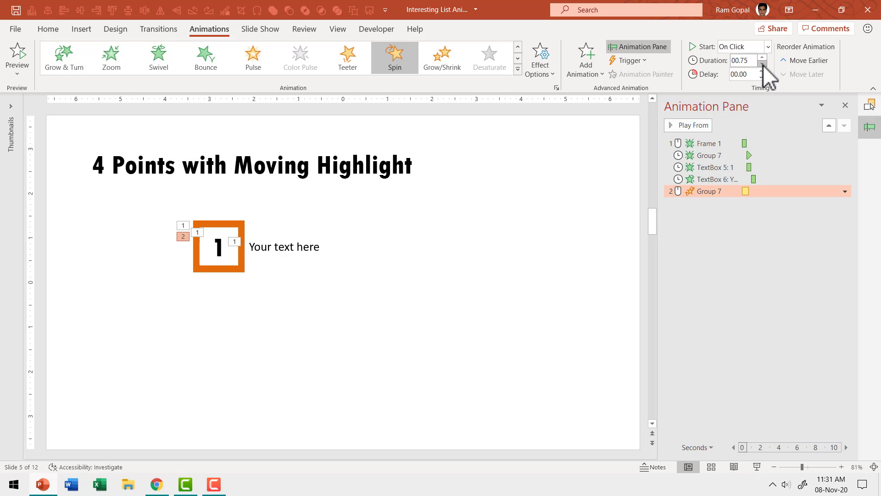
click(761, 63)
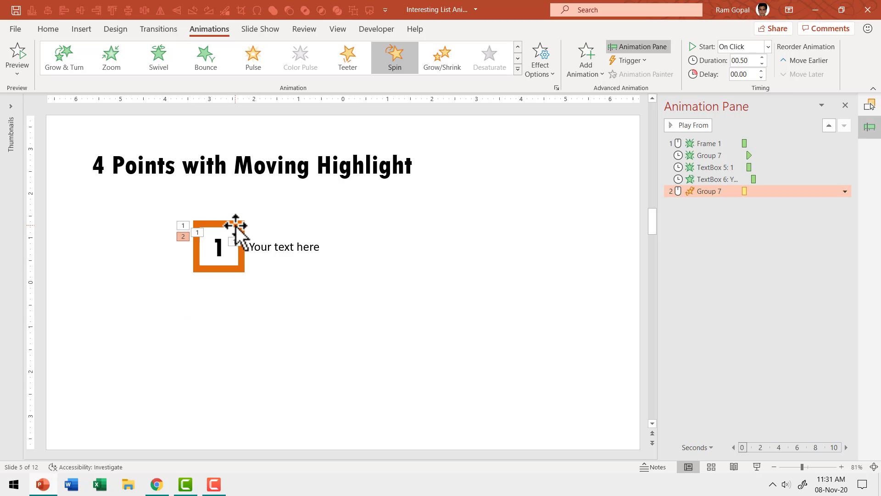
click(241, 243)
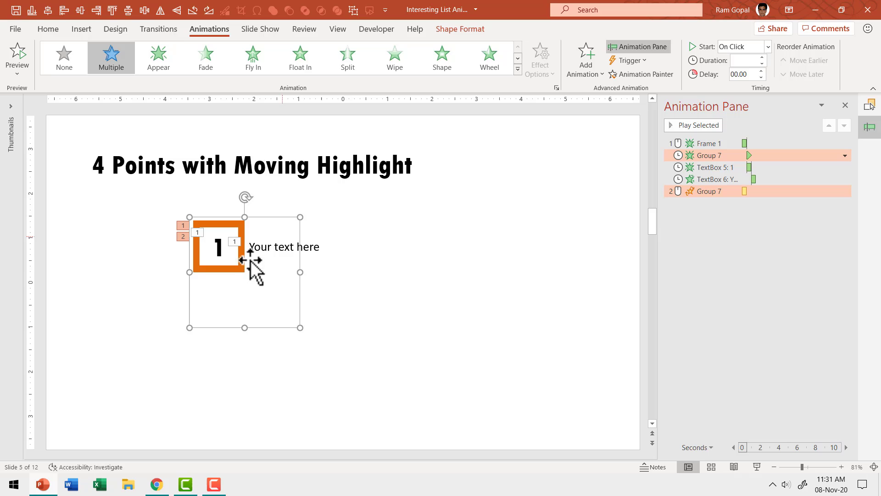
Select the highlight group, number 1 and caption, then duplicate them diagonally down-right
click(218, 249)
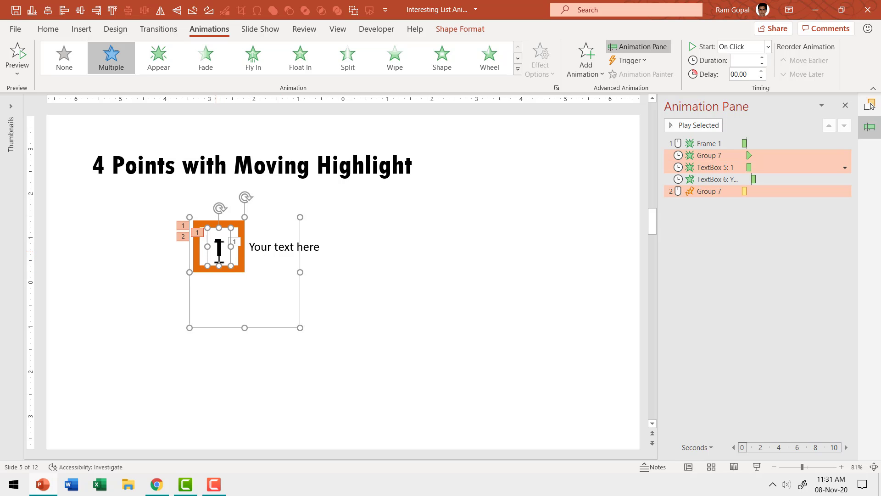
shift+click(275, 250)
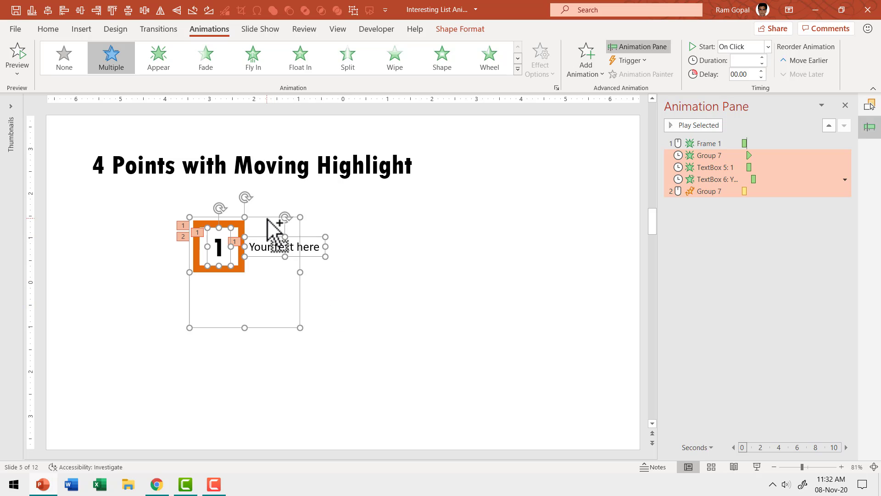
drag(271, 226, 320, 270)
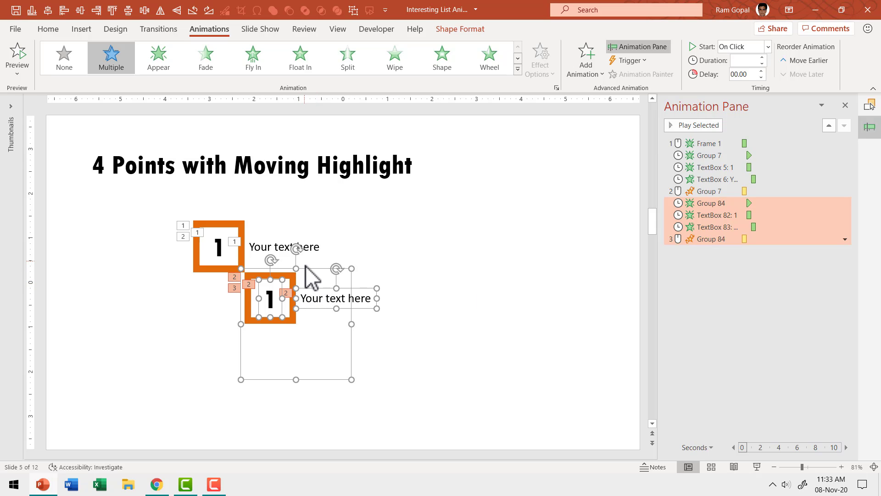
drag(307, 276, 422, 374)
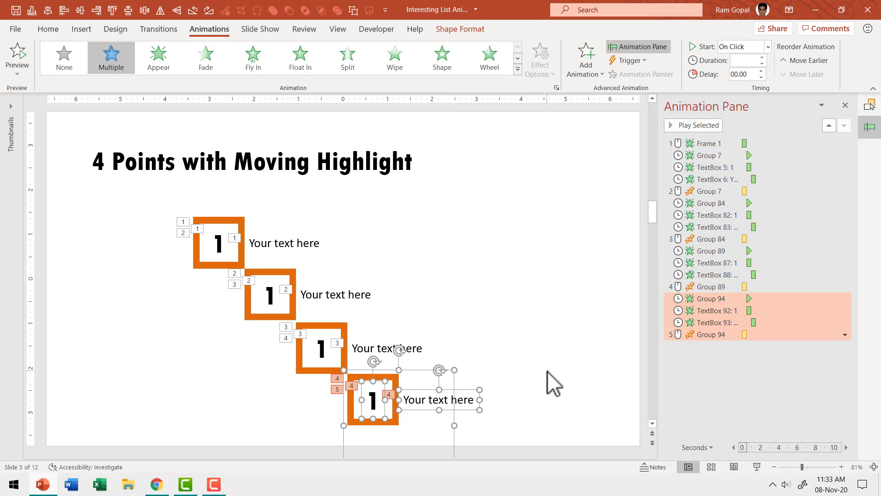
Change the numbers in the copied boxes from 1 to 2, 3 and 4
click(553, 383)
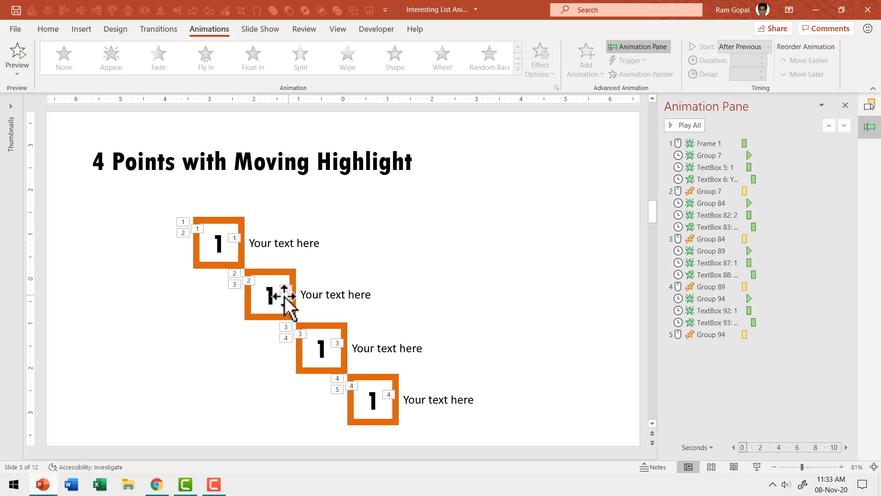
double_click(269, 296)
text(2)
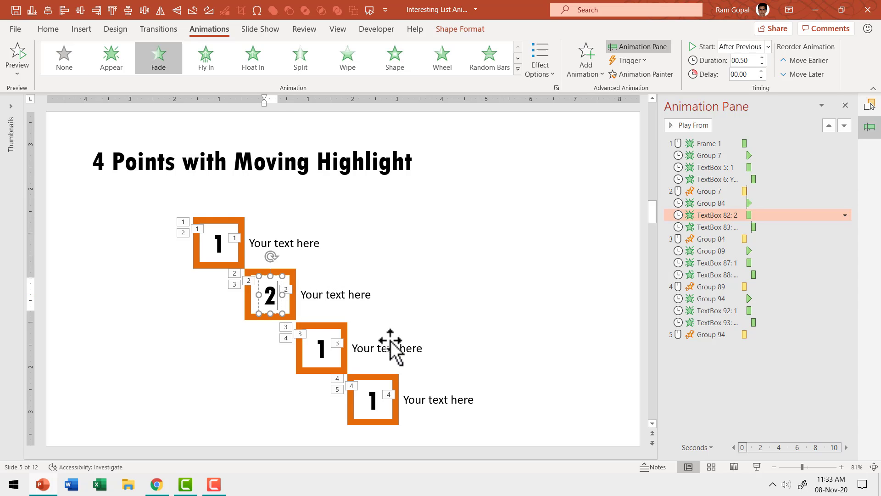
double_click(322, 349)
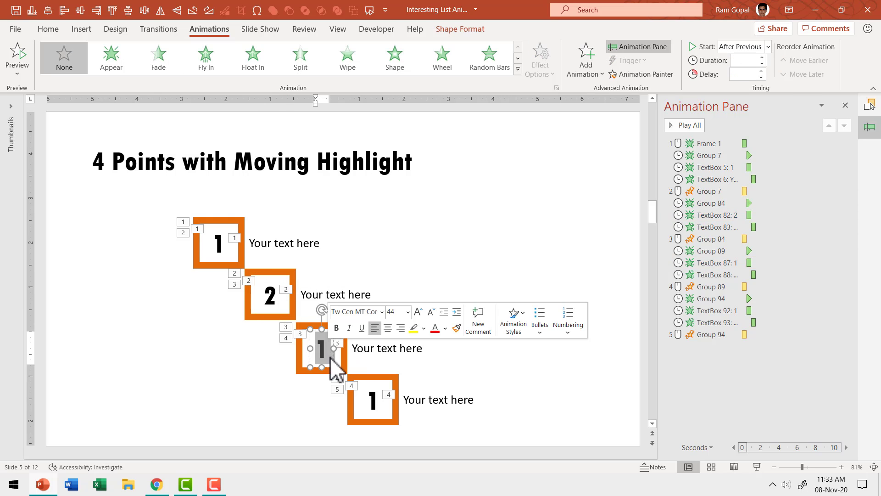
text(3)
double_click(377, 400)
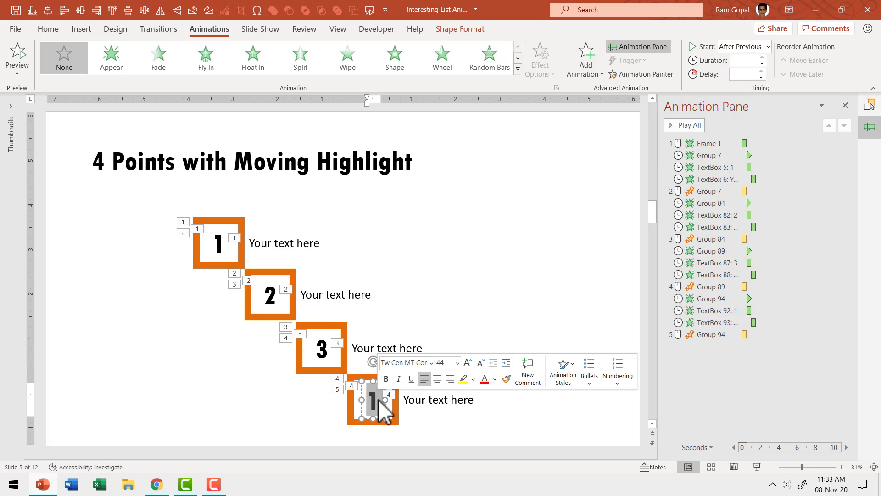
text(4)
click(546, 331)
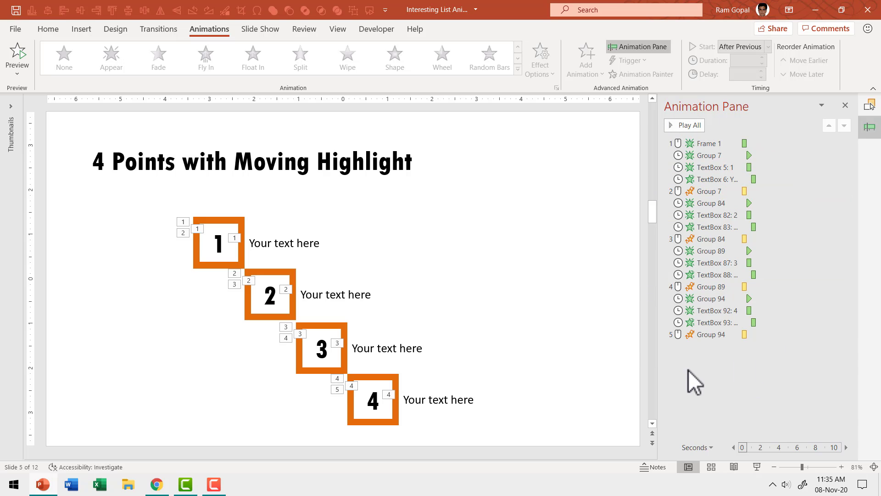
Delete the final Group 94 Spin animation so the sequence ends at step 4
click(703, 334)
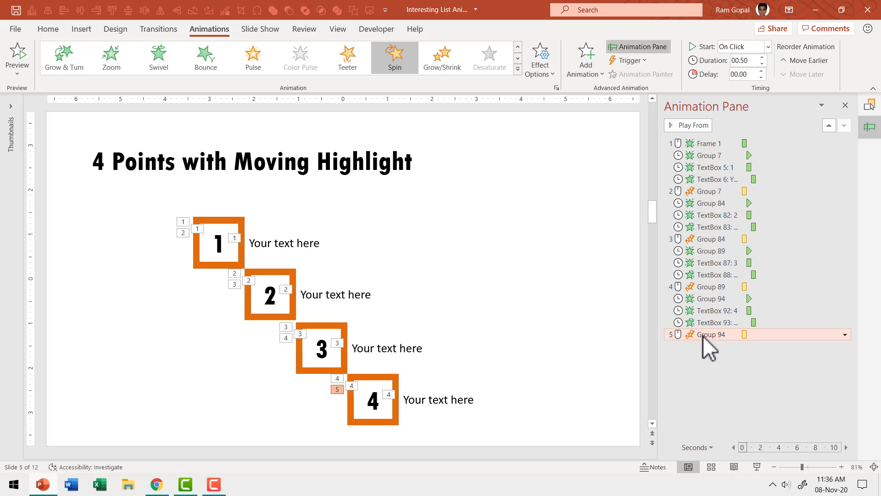
key(Delete)
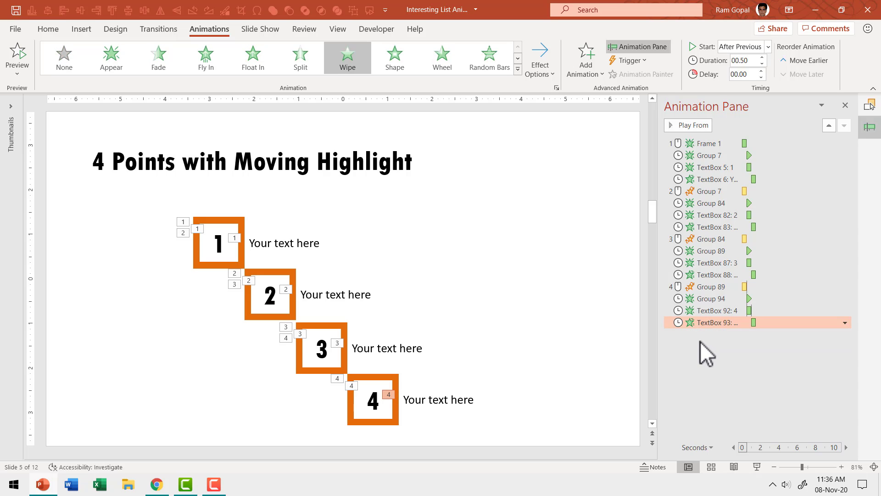